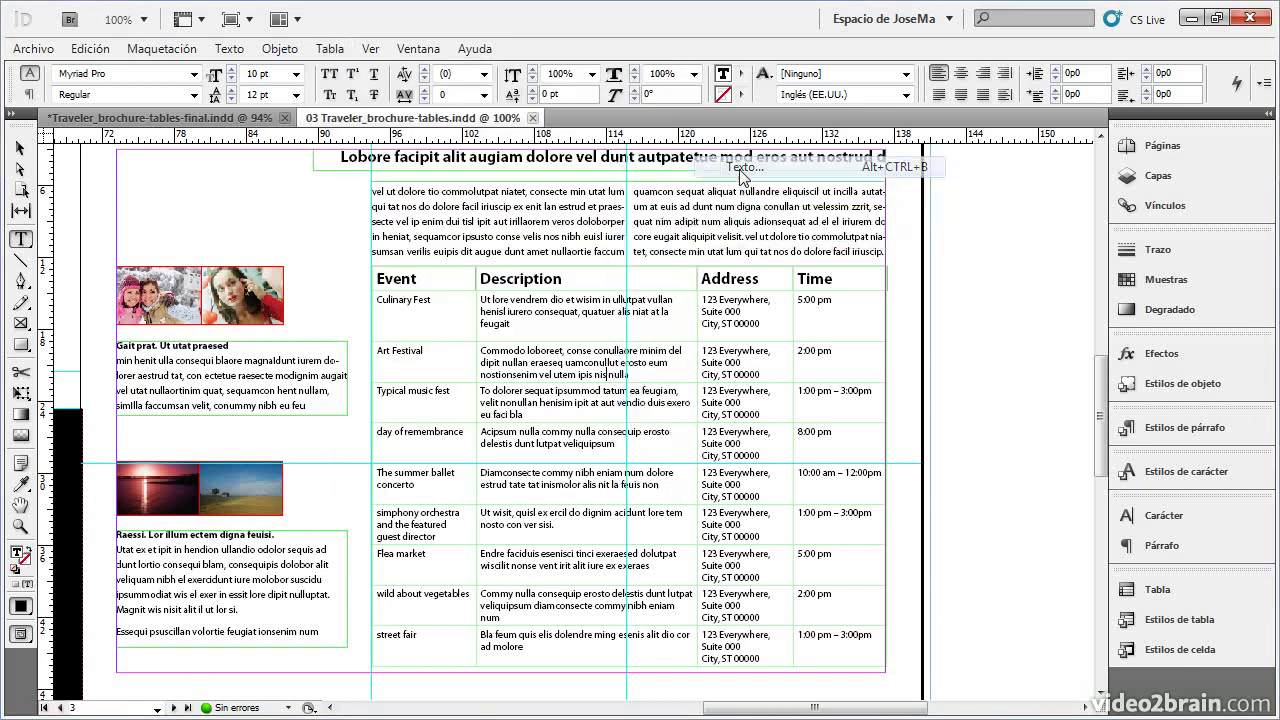
Step: Review the Texto, Trazos y rellenos, Filas y columnas and Líneas diagonales settings of the cell options, and leave without changes
left_click_drag(778, 160, 785, 128)
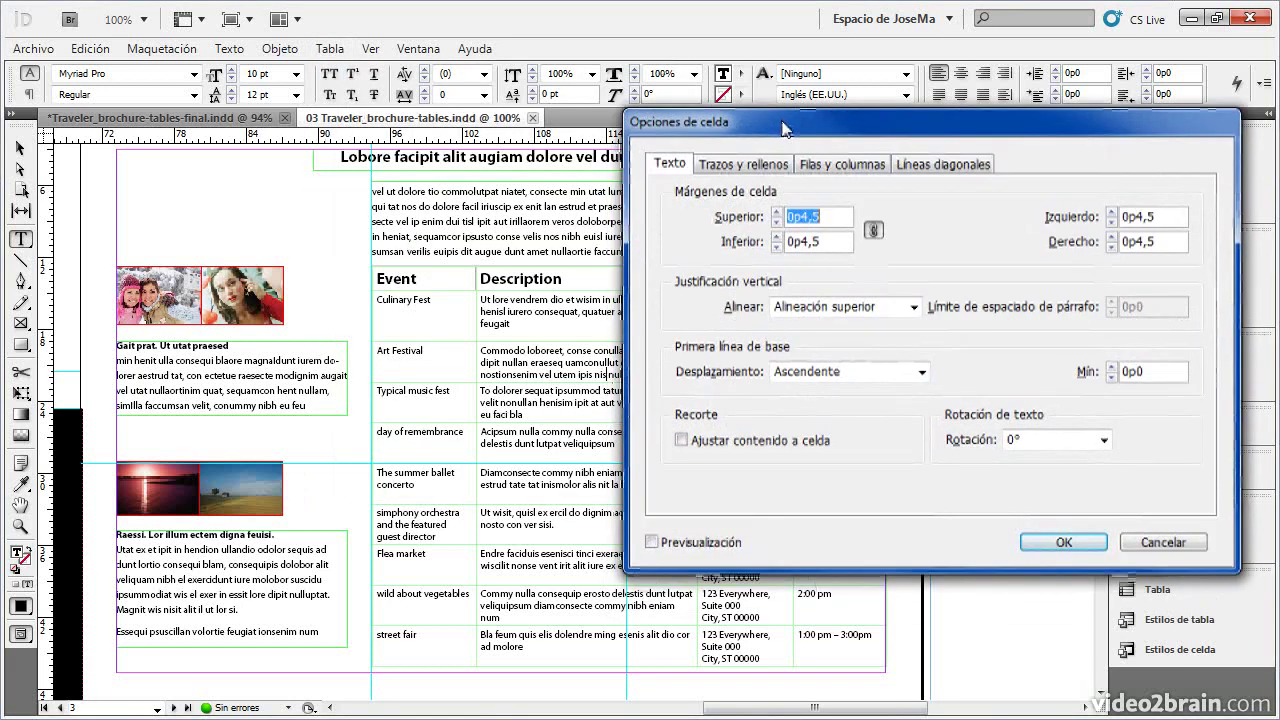
left_click(744, 164)
left_click(842, 164)
left_click(932, 166)
left_click(830, 165)
left_click(744, 164)
left_click(670, 164)
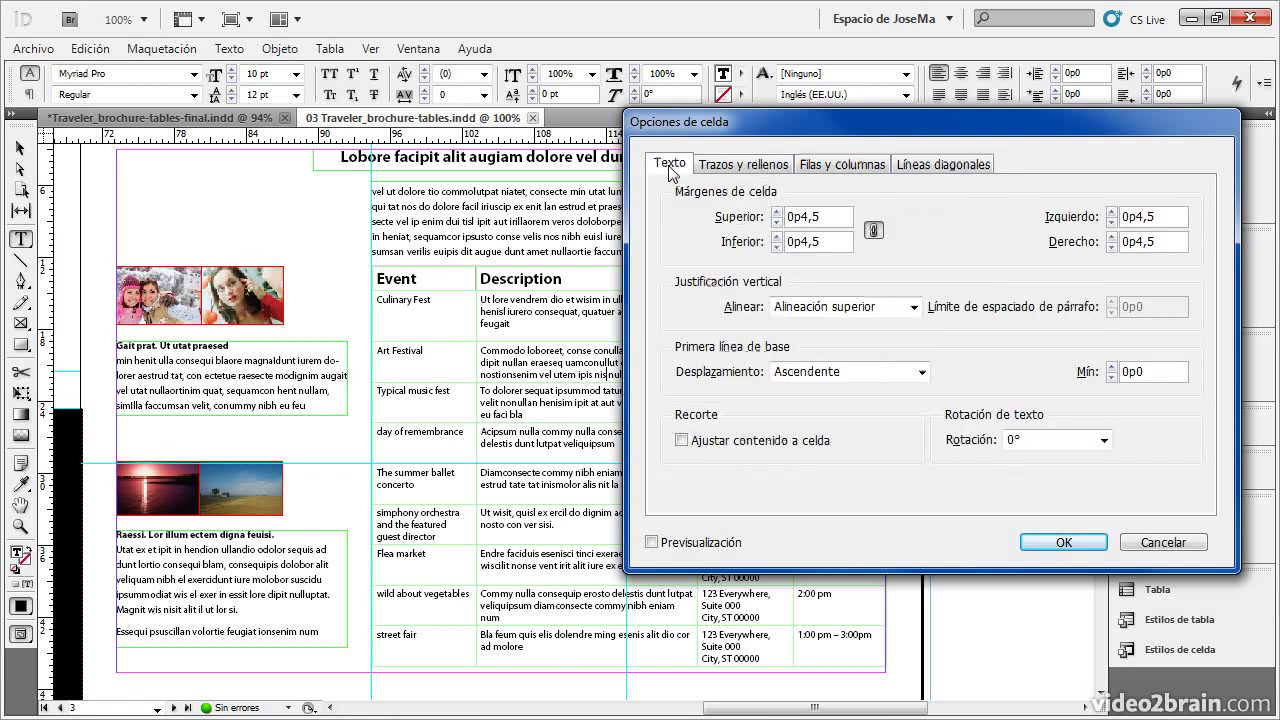
left_click(1160, 545)
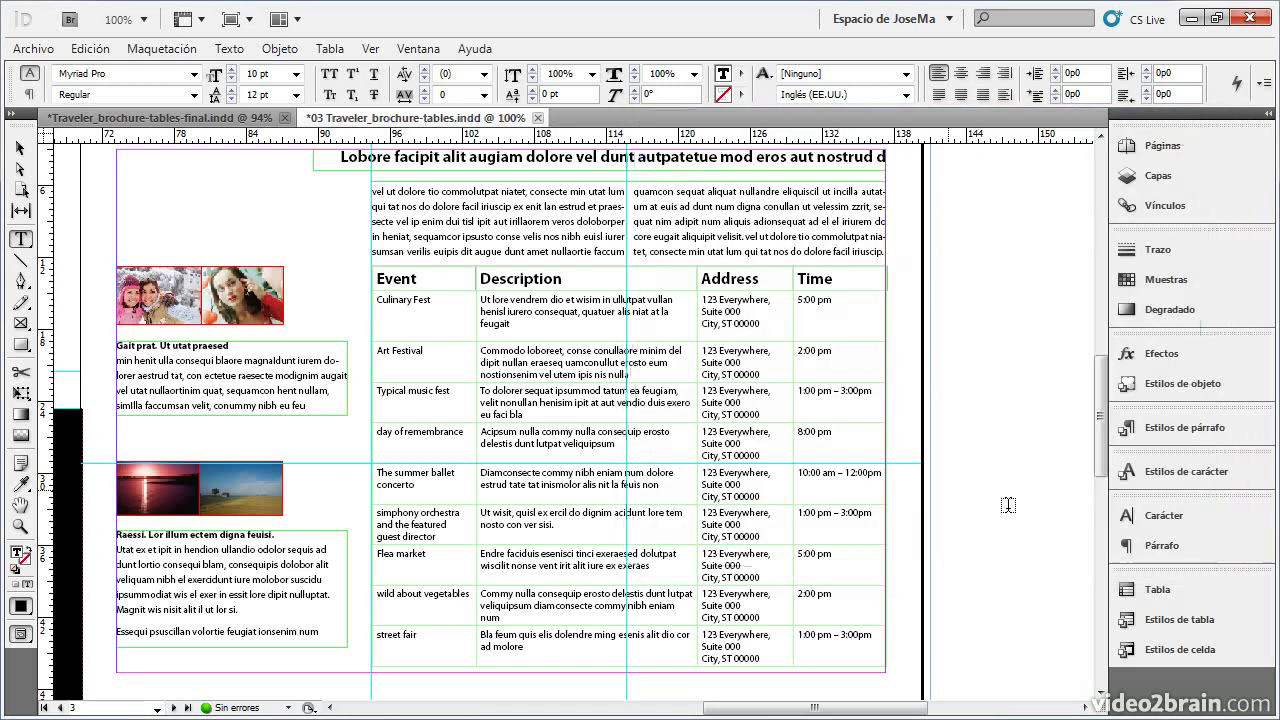
Step: Select the whole Description column of the events table, examine its table settings, and deselect it
left_click(534, 275)
left_click(534, 270)
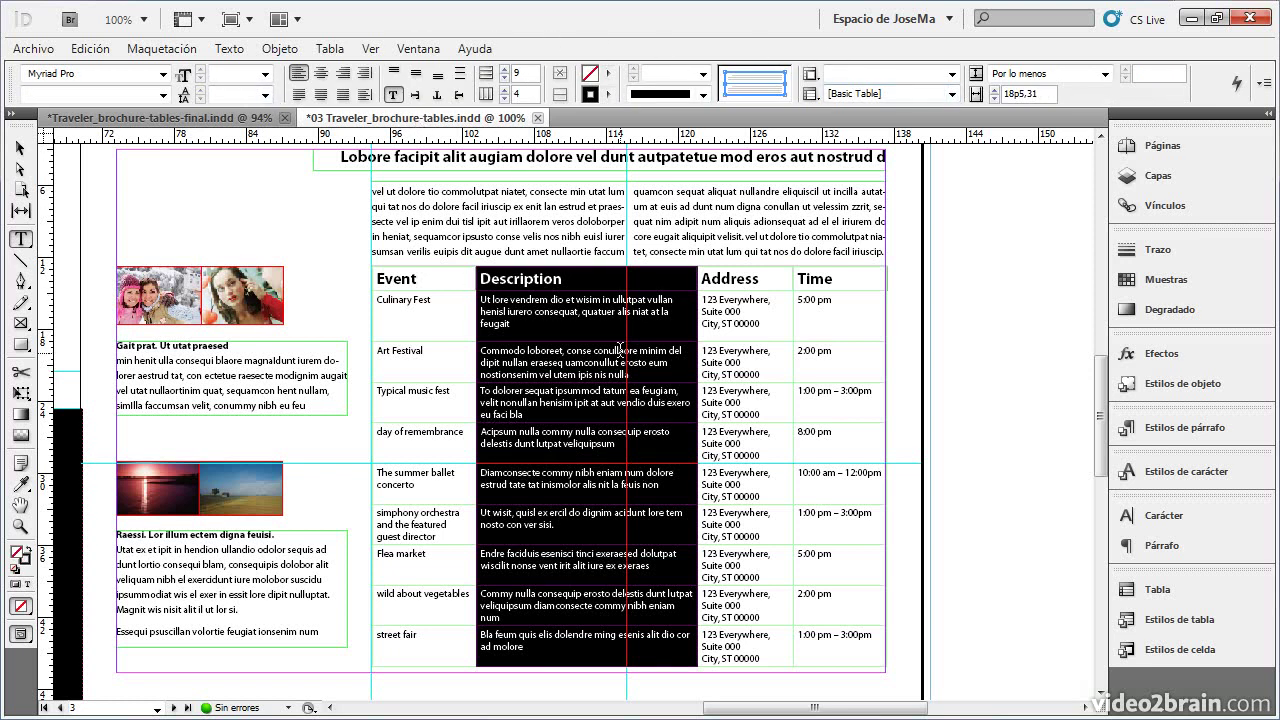
left_click(1150, 592)
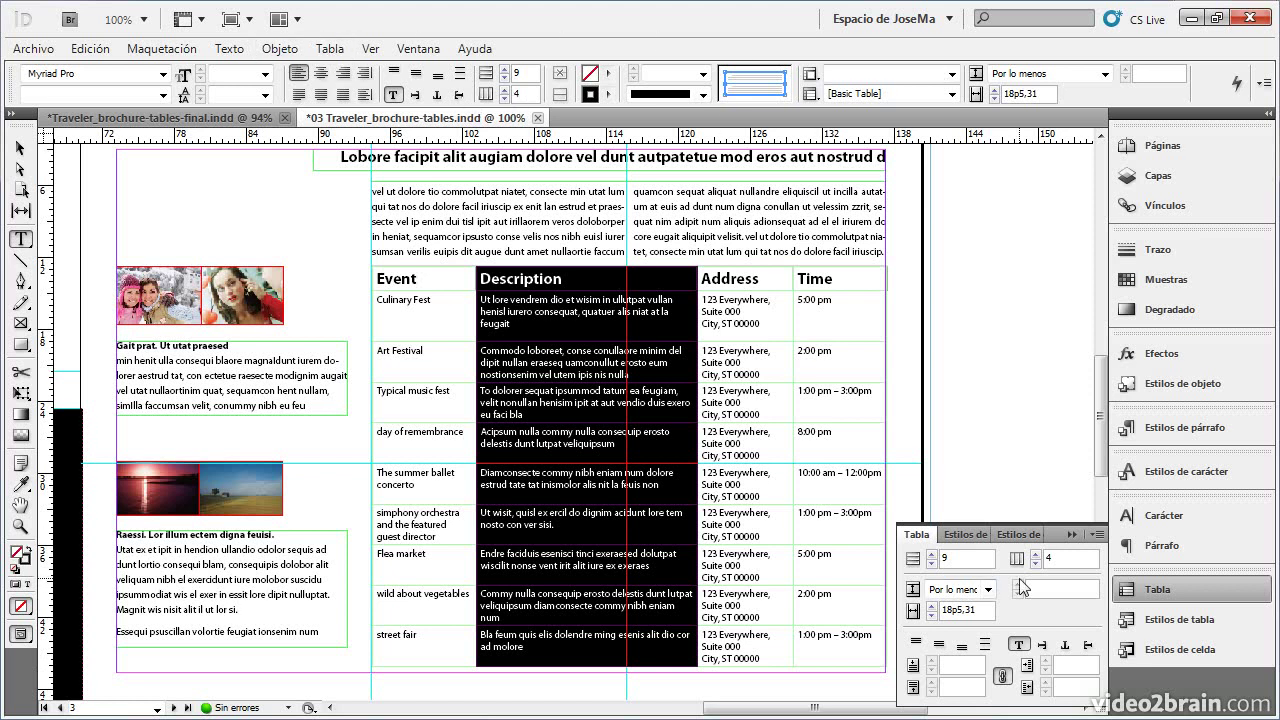
left_click(1071, 534)
left_click(608, 317)
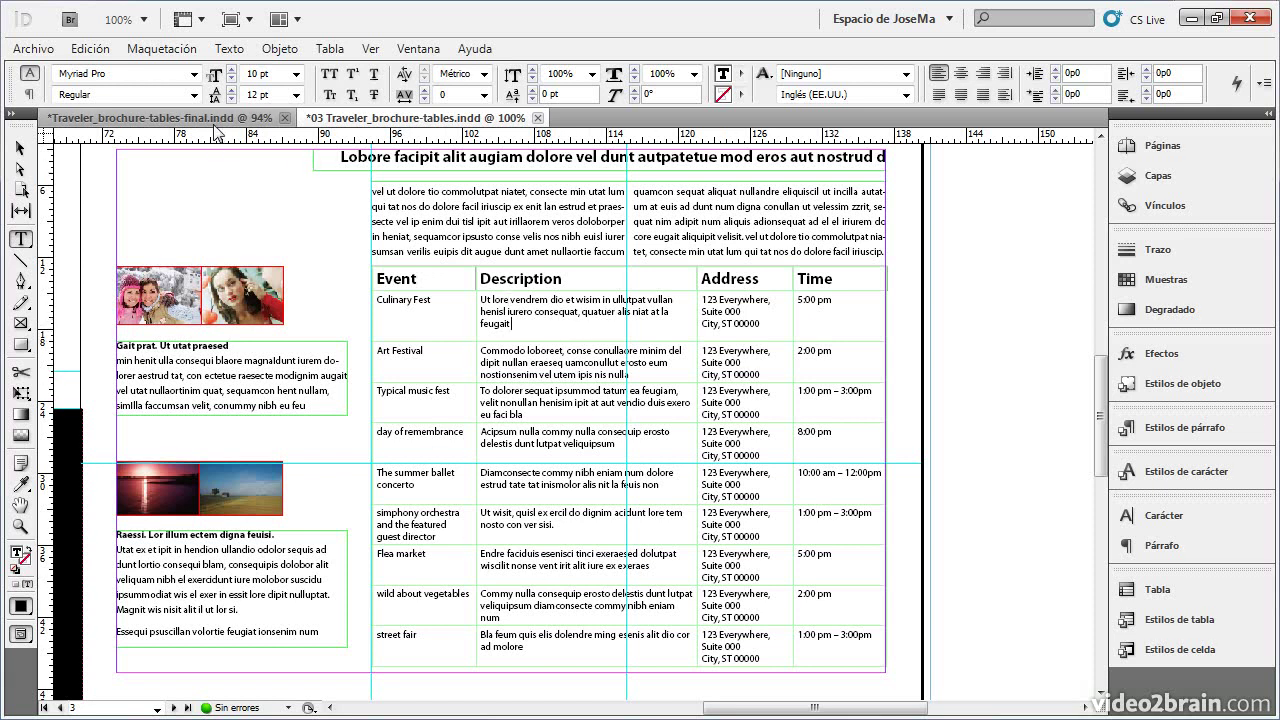
Step: Compare the unformatted events table with the finished one in Traveler_brochure-tables-final.indd and return to 03 Traveler_brochure-tables.indd
left_click(212, 118)
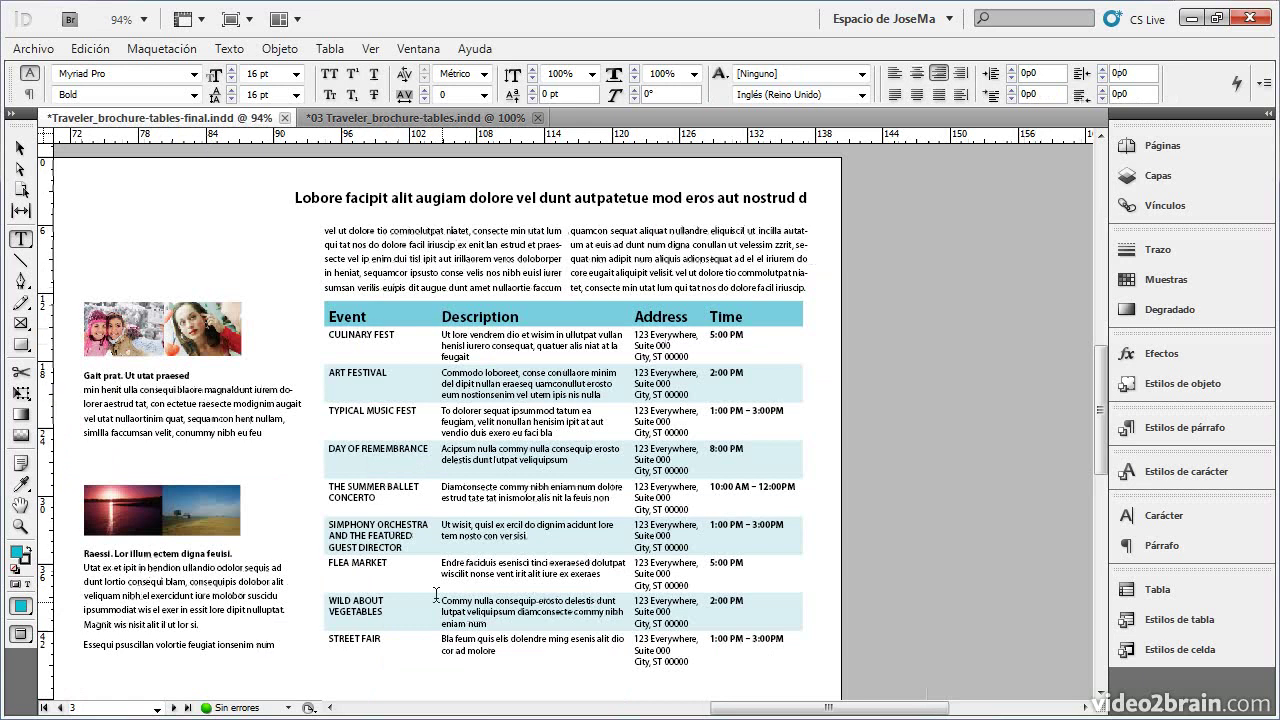
left_click(470, 118)
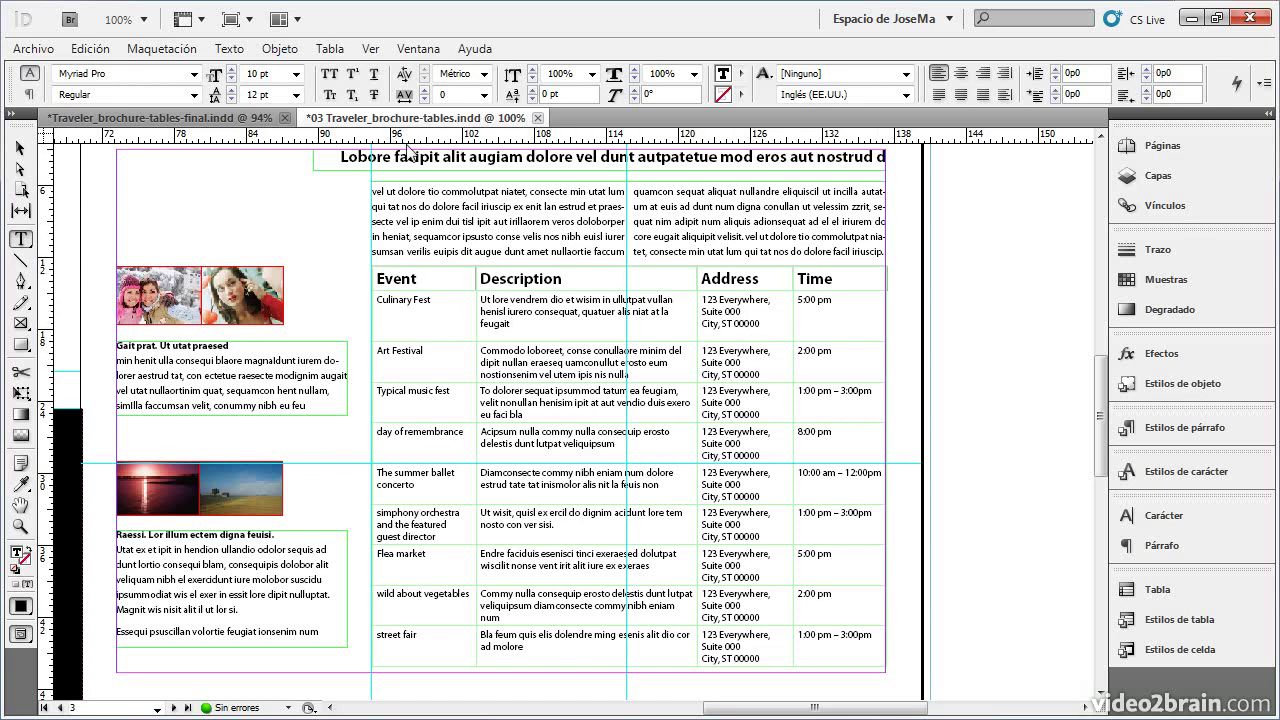
left_click(245, 118)
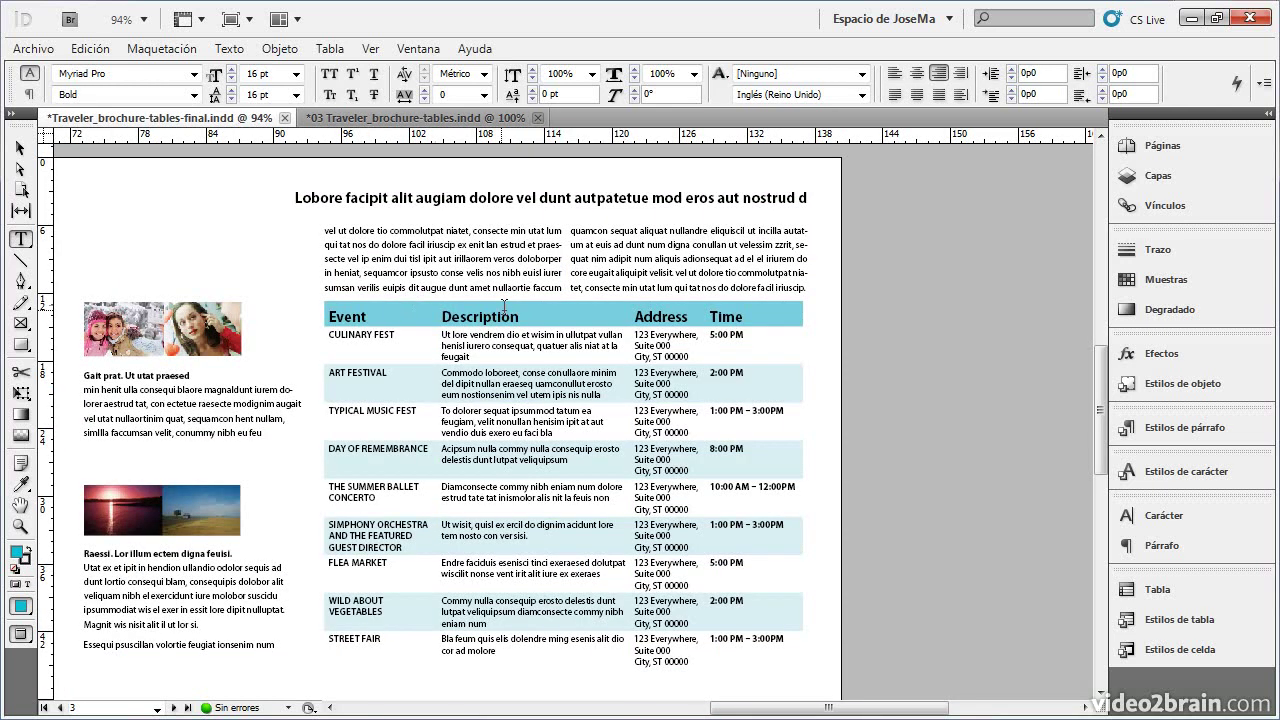
left_click(421, 120)
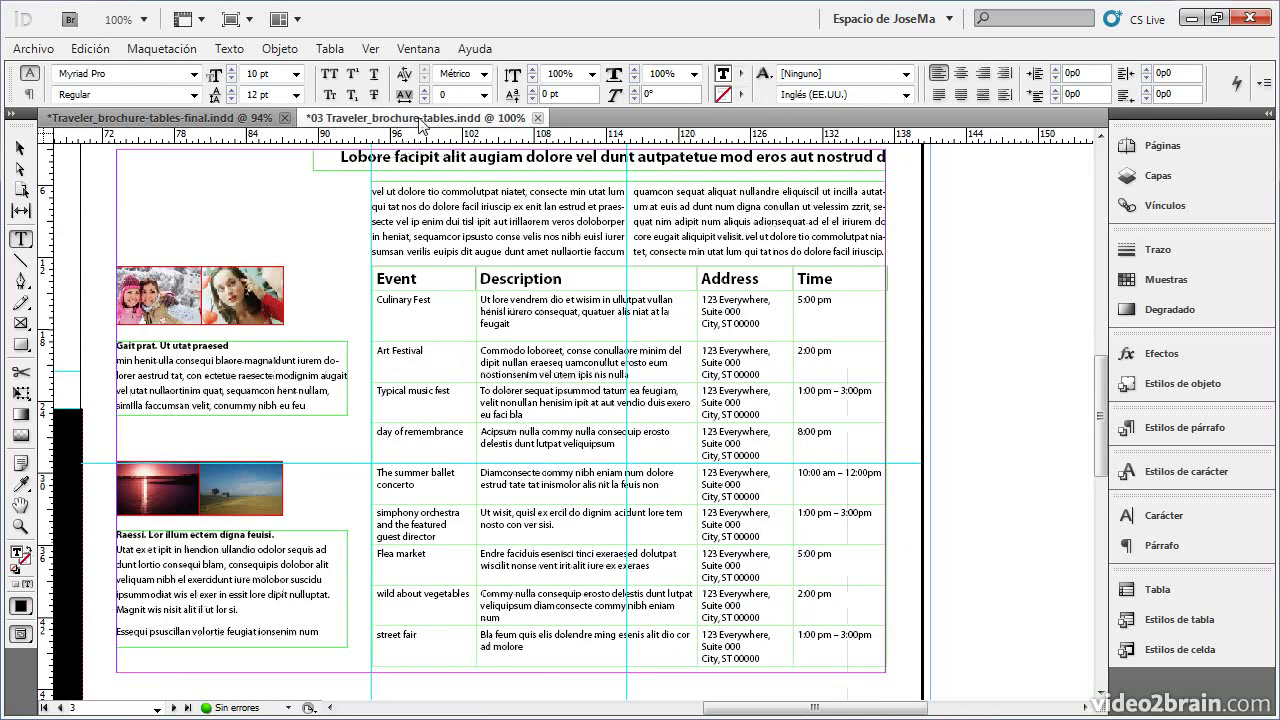
Step: Fill the header row of the events table with the swatch C=70 M=0 Y=17 K=0
left_click(375, 278)
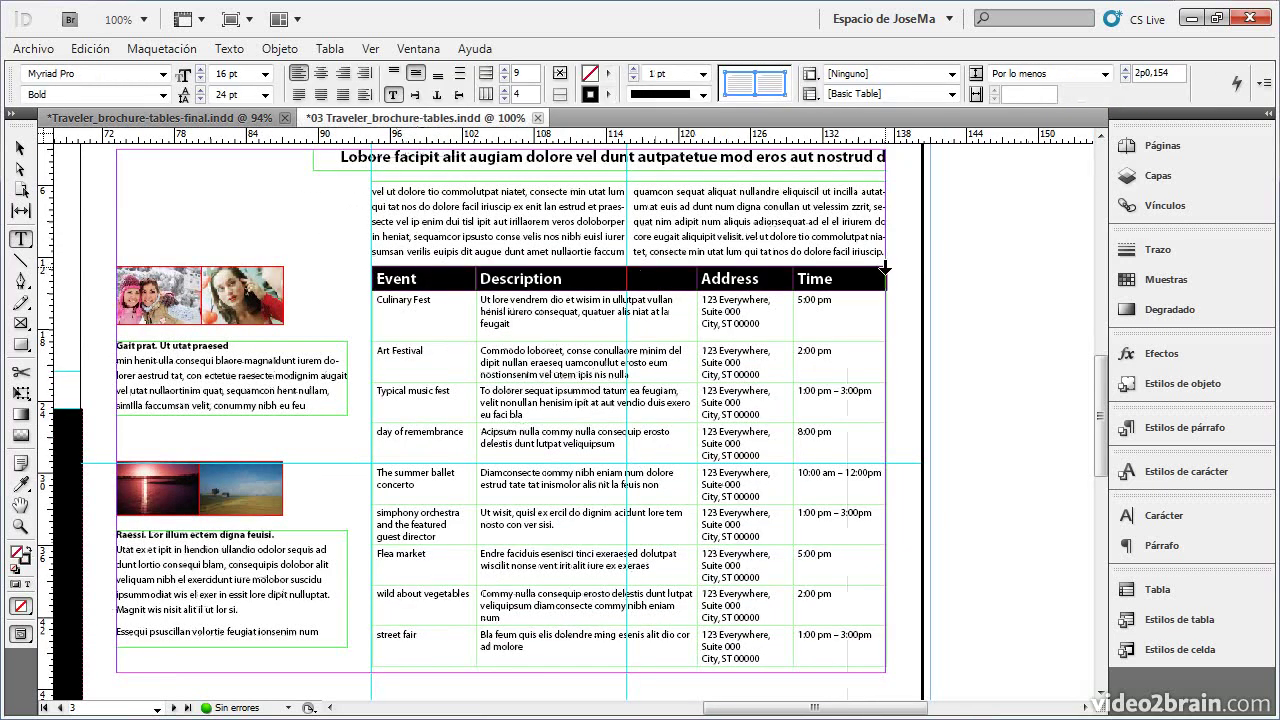
left_click(1160, 280)
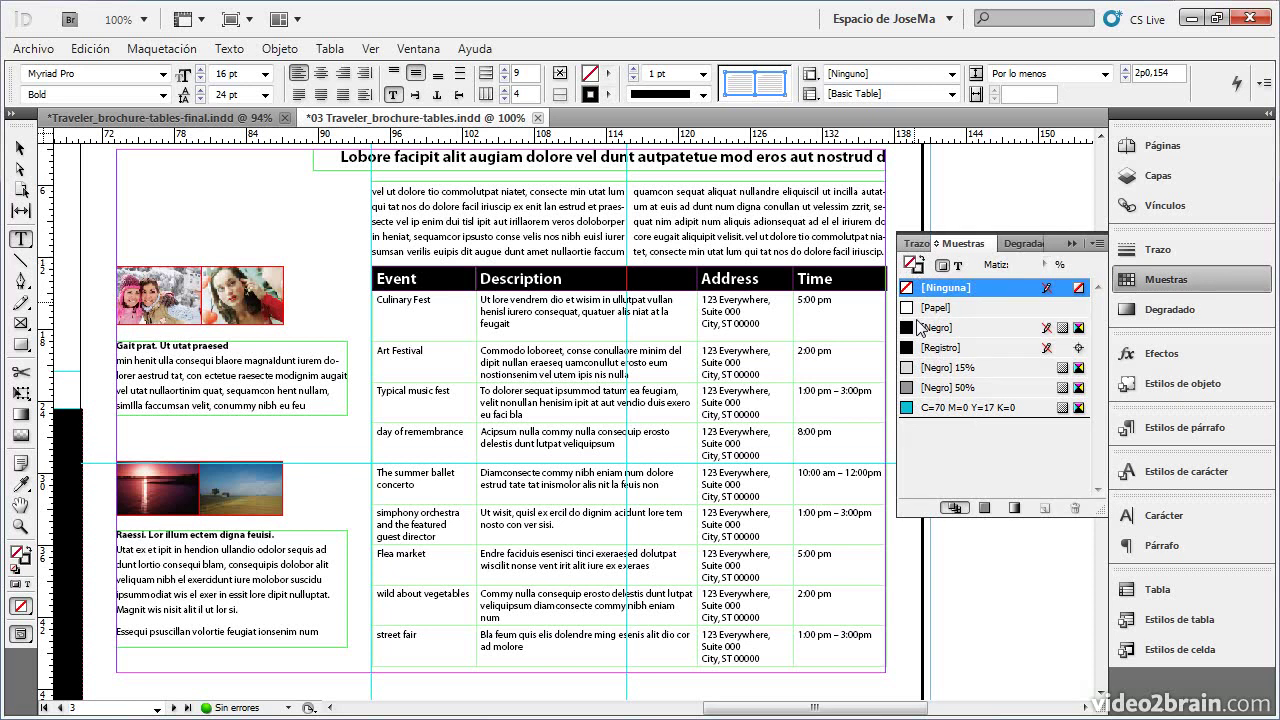
left_click(915, 408)
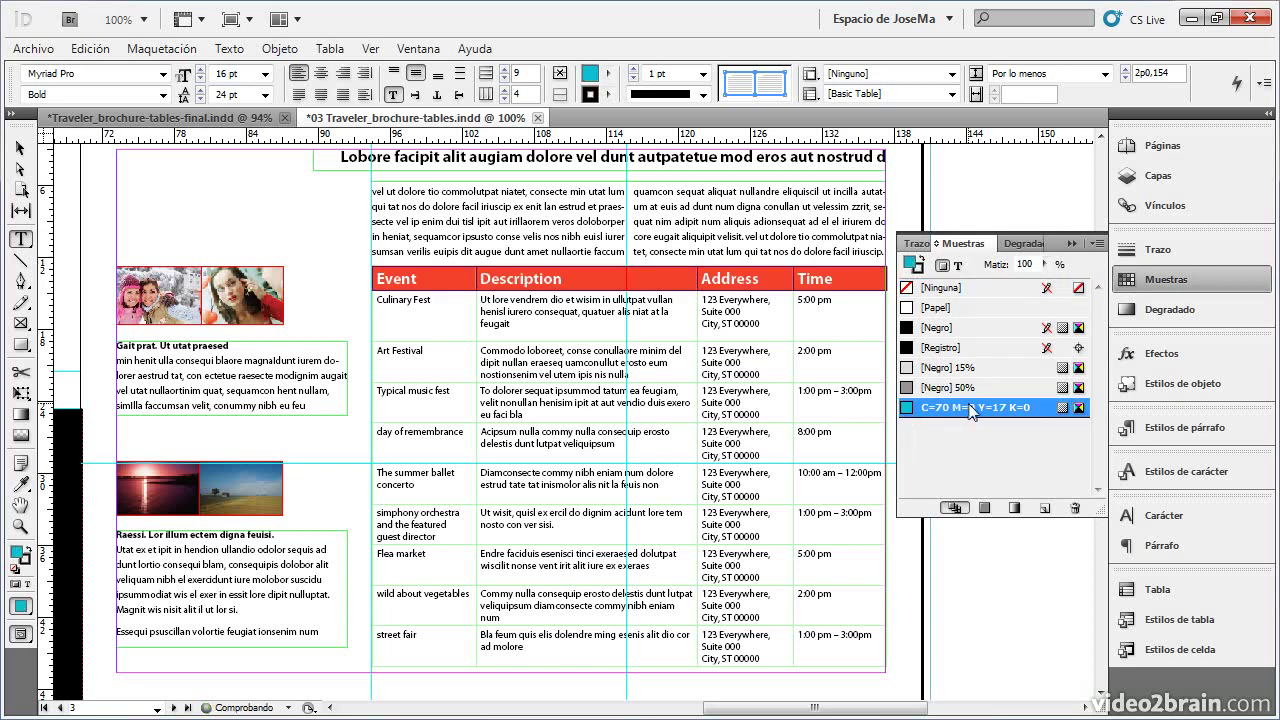
left_click(1071, 243)
left_click(737, 300)
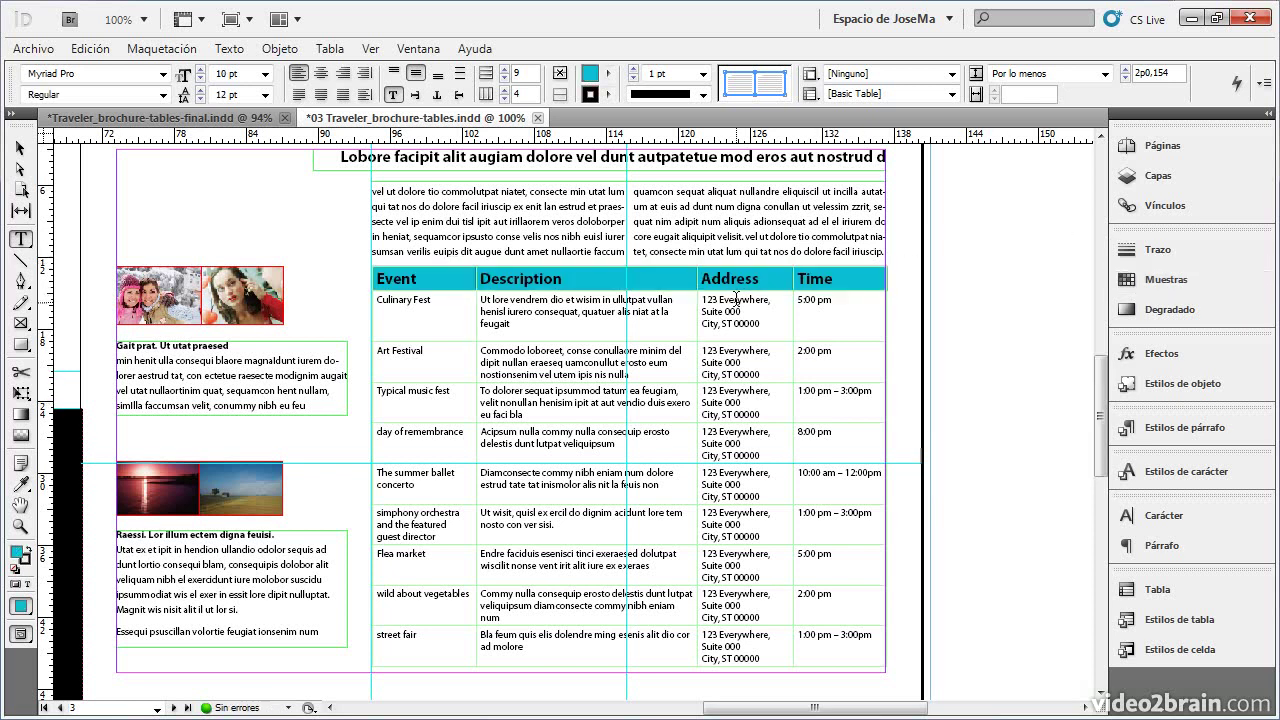
Step: Select the table's header row, check its fill against the final document, and set its cell stroke to [Ninguna]
left_click(376, 280)
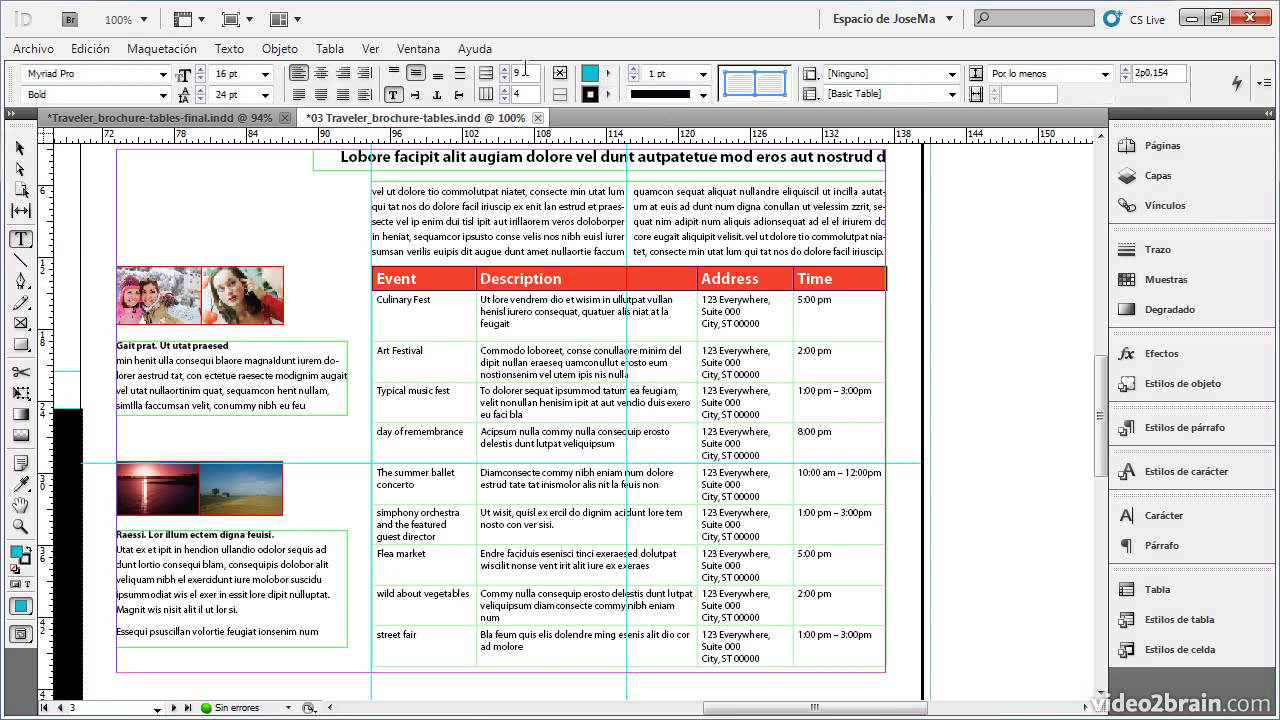
left_click(608, 73)
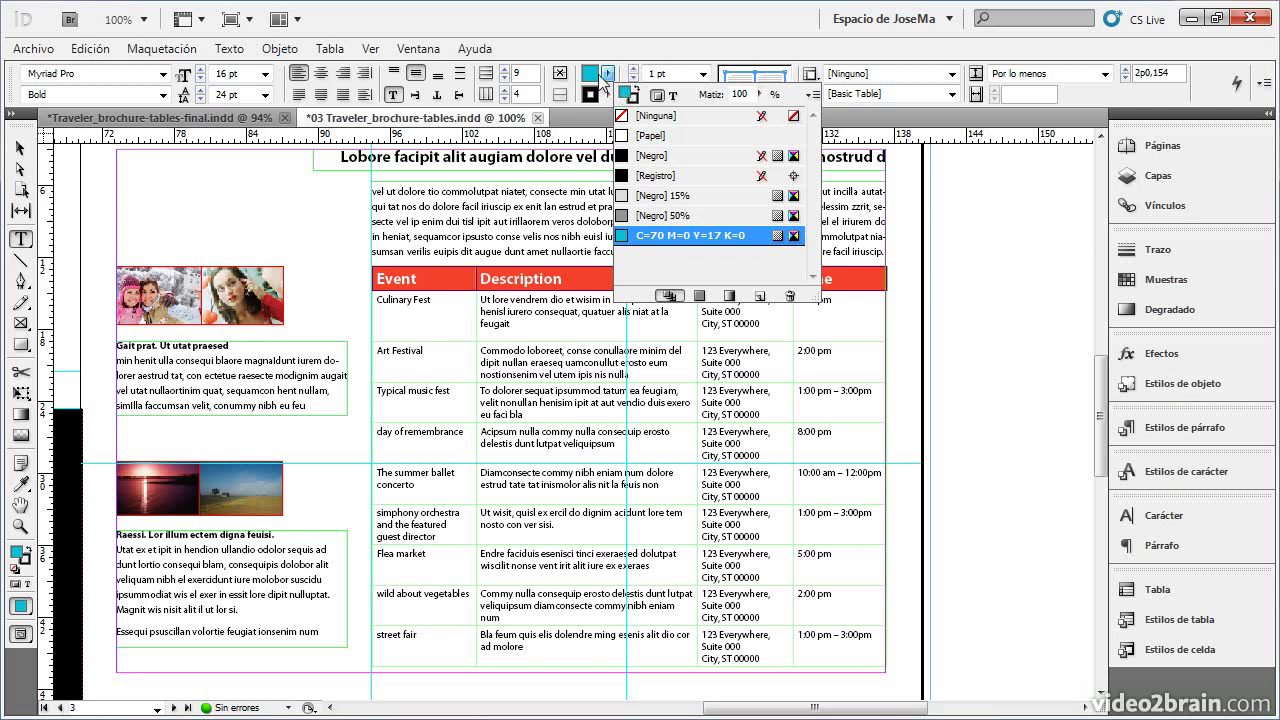
left_click(600, 80)
left_click(232, 118)
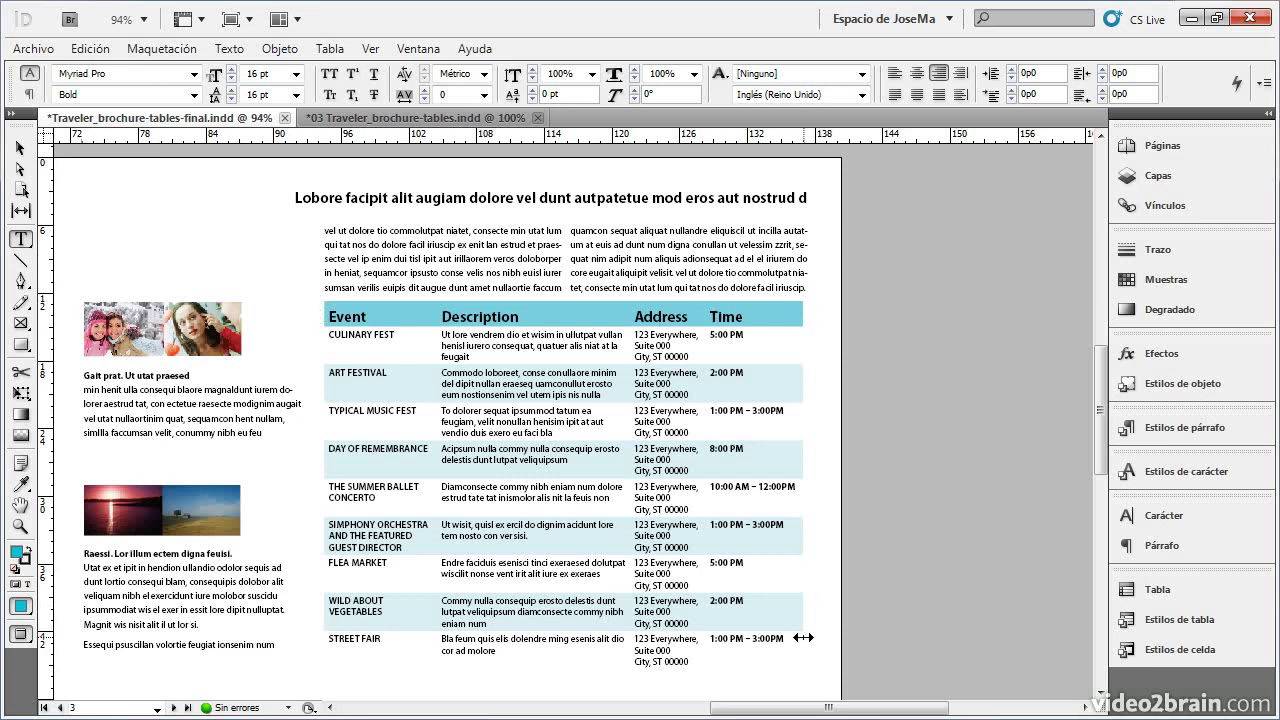
left_click(430, 118)
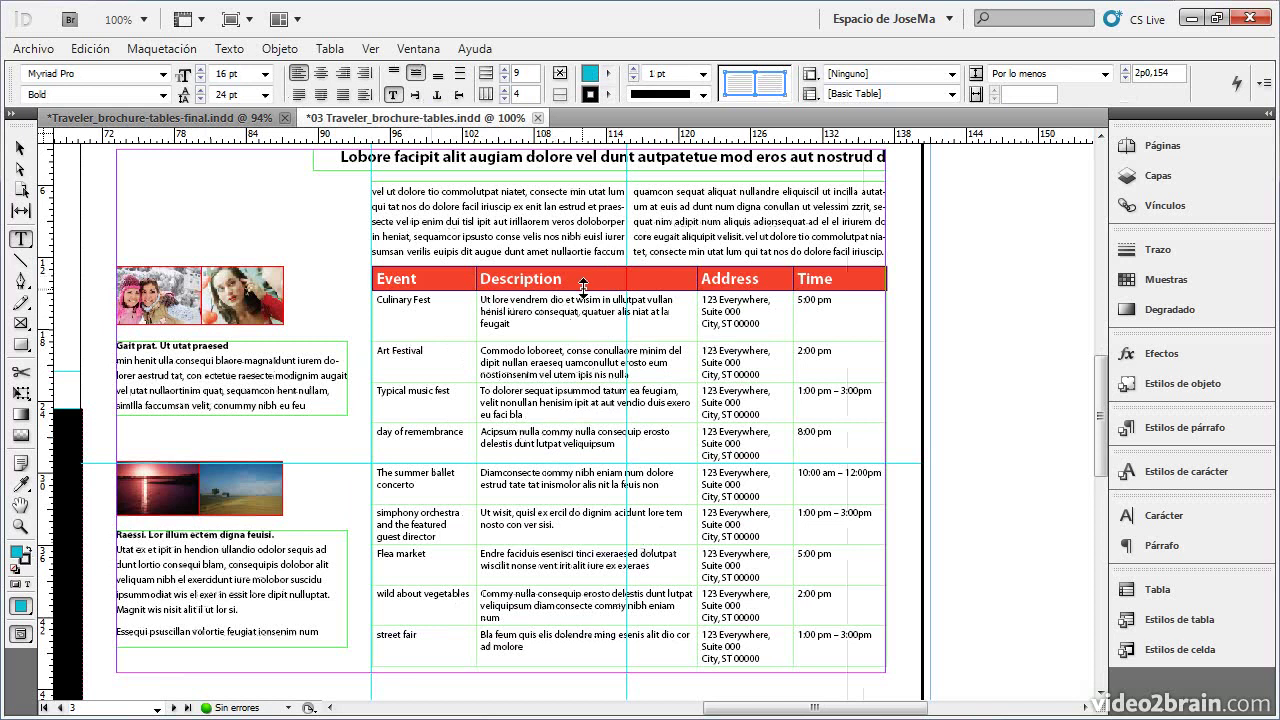
left_click(608, 95)
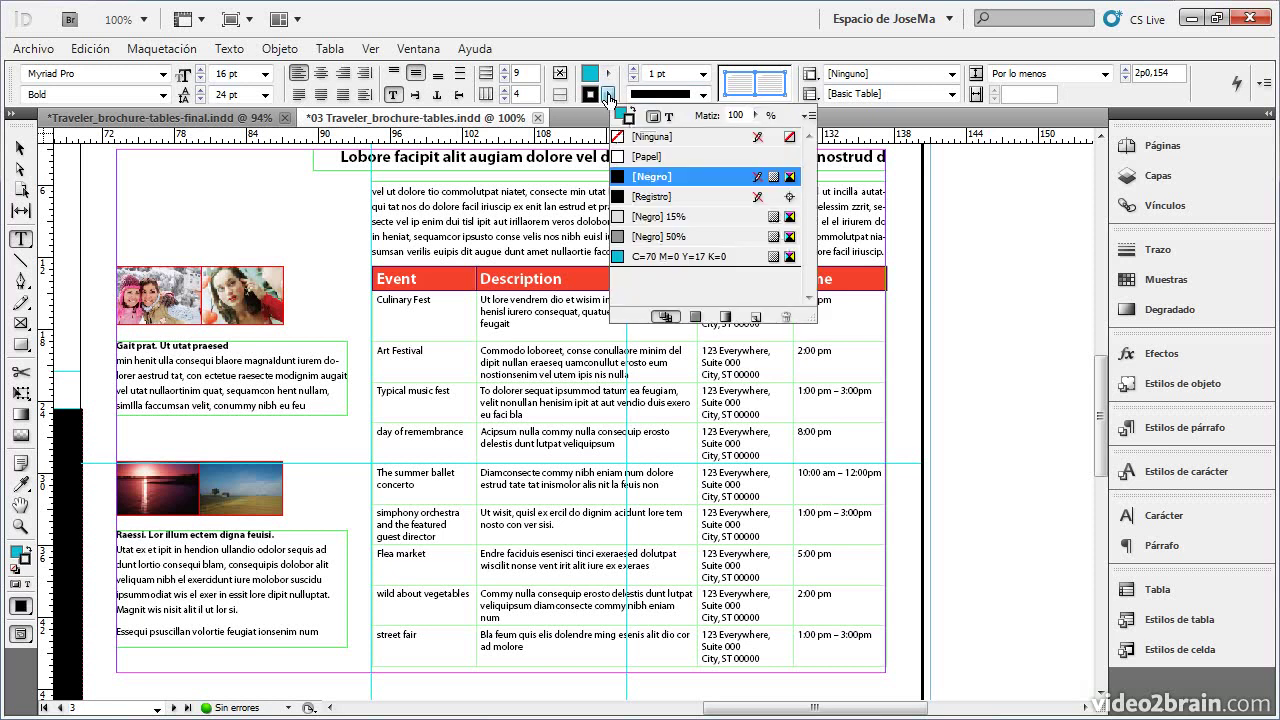
left_click(690, 138)
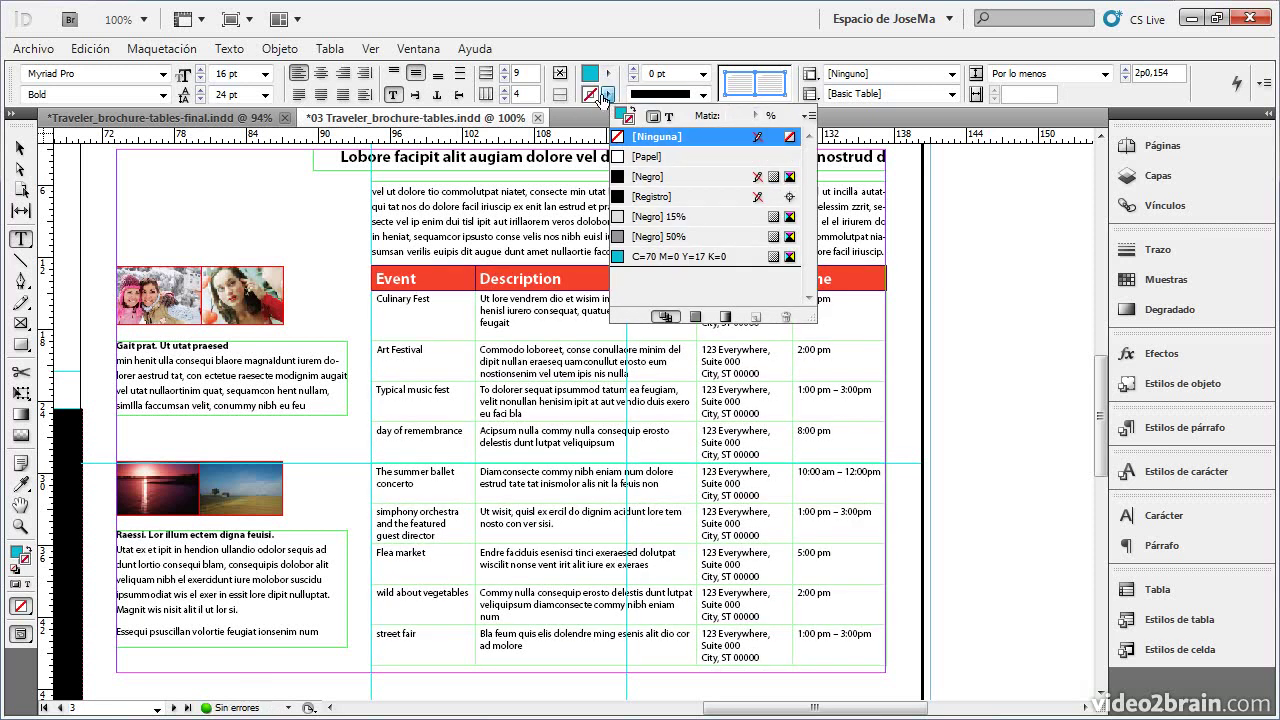
key("Escape")
key("Escape")
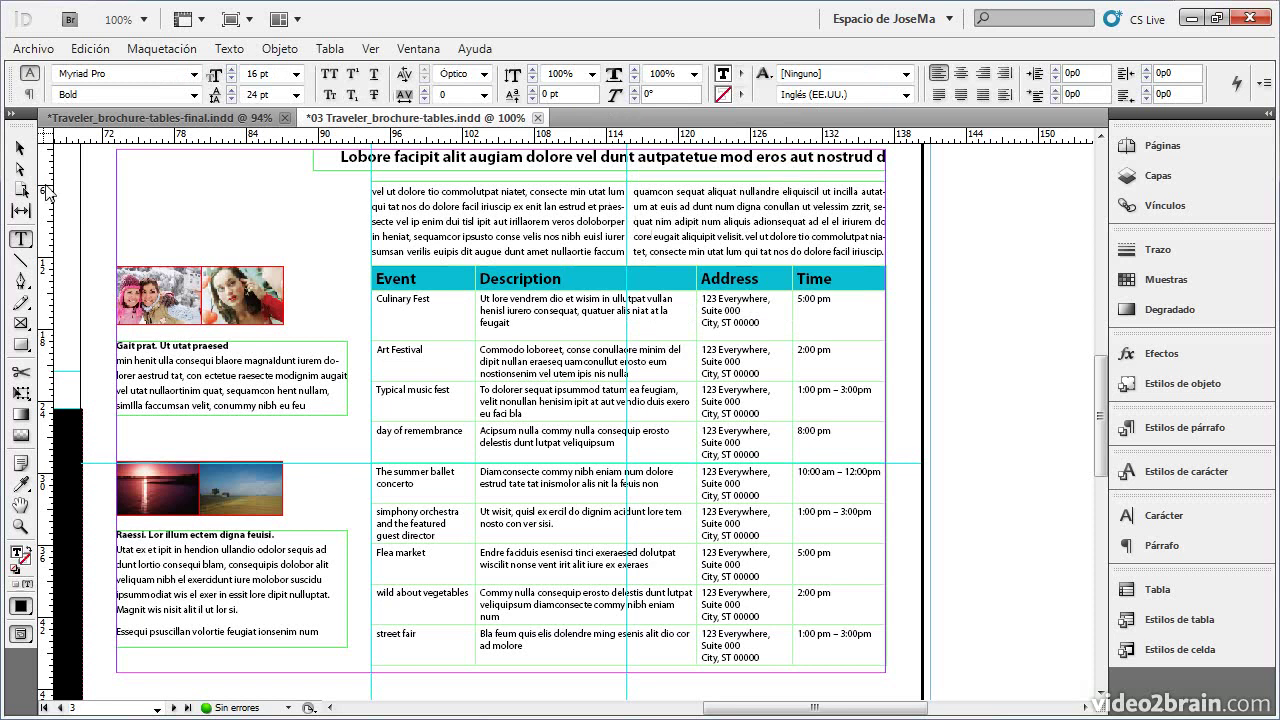
Step: Show the page in preview without frames and guides, and compare the header row's colour with the final document
key("Escape")
key("w")
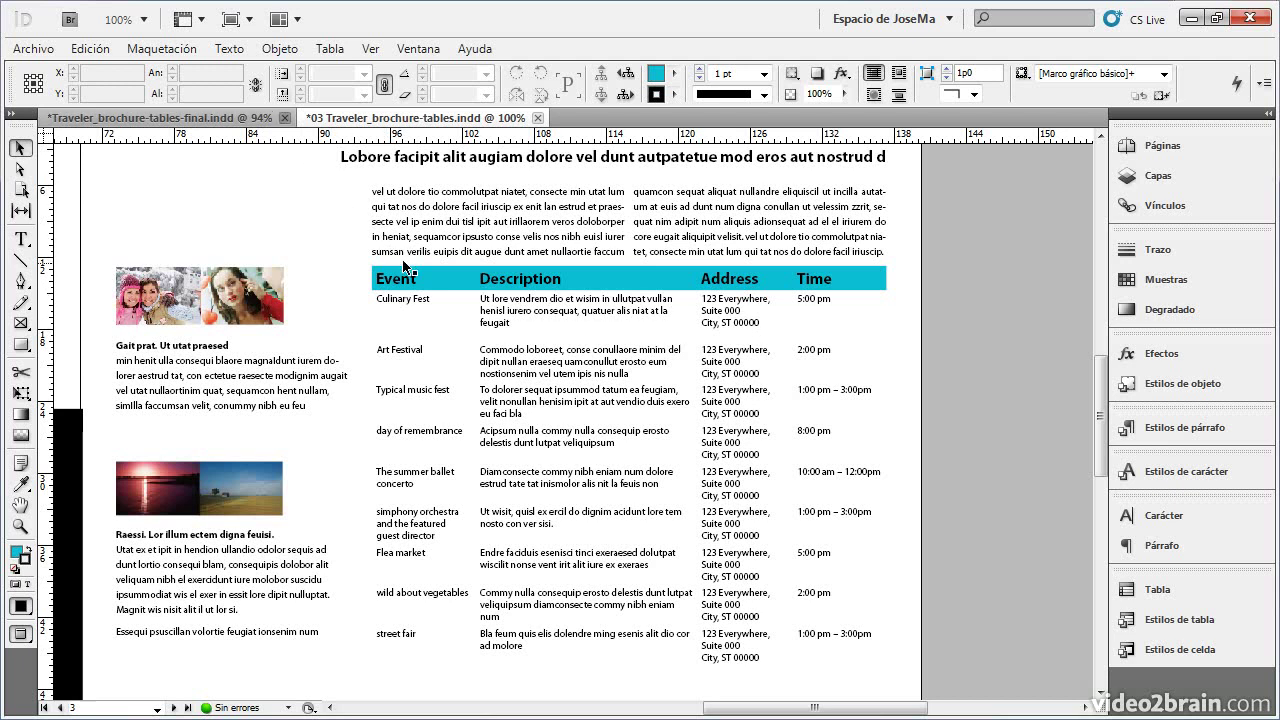
left_click(242, 118)
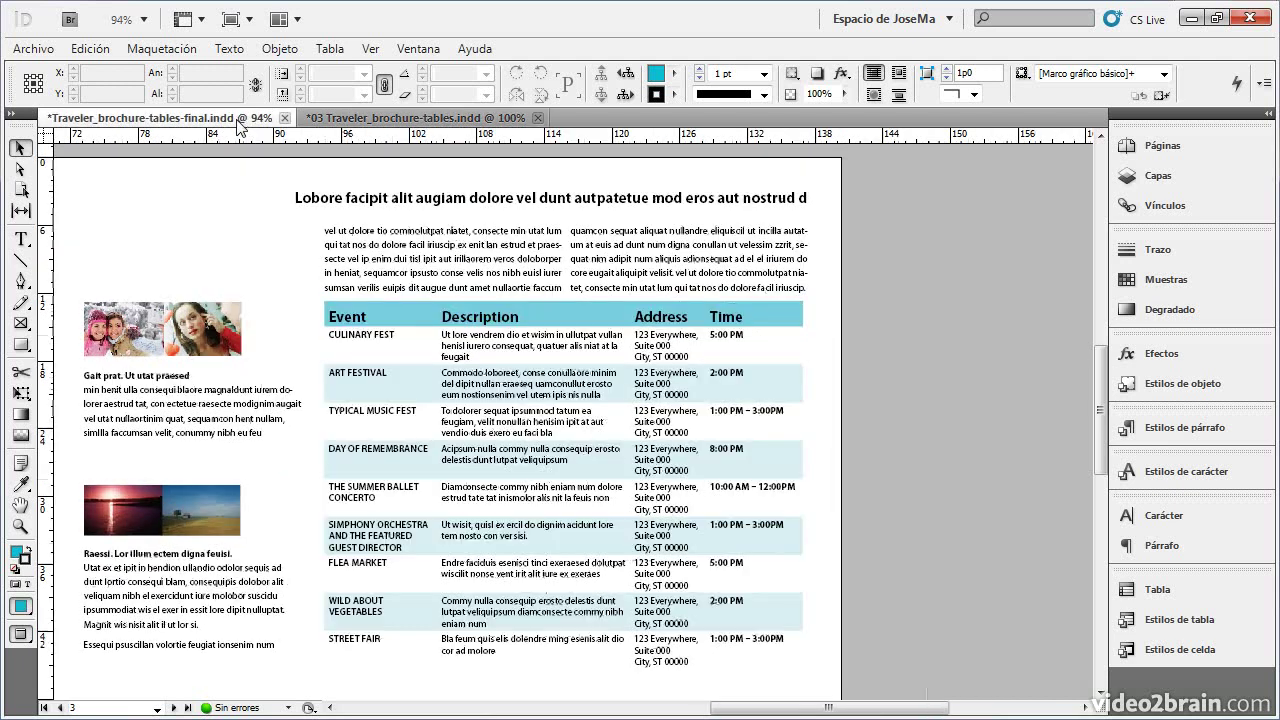
left_click(372, 118)
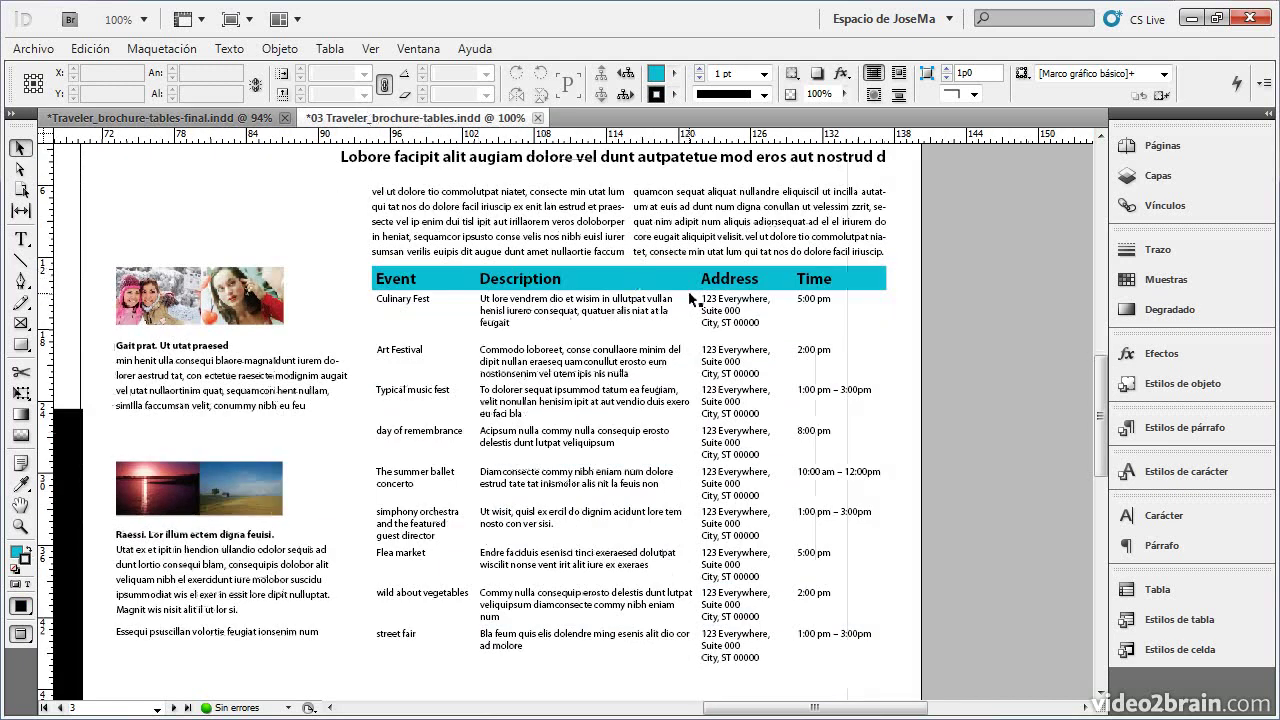
Step: Set the tint of the header row's fill swatch C=70 M=0 Y=17 K=0 to 75%
double_click(480, 291)
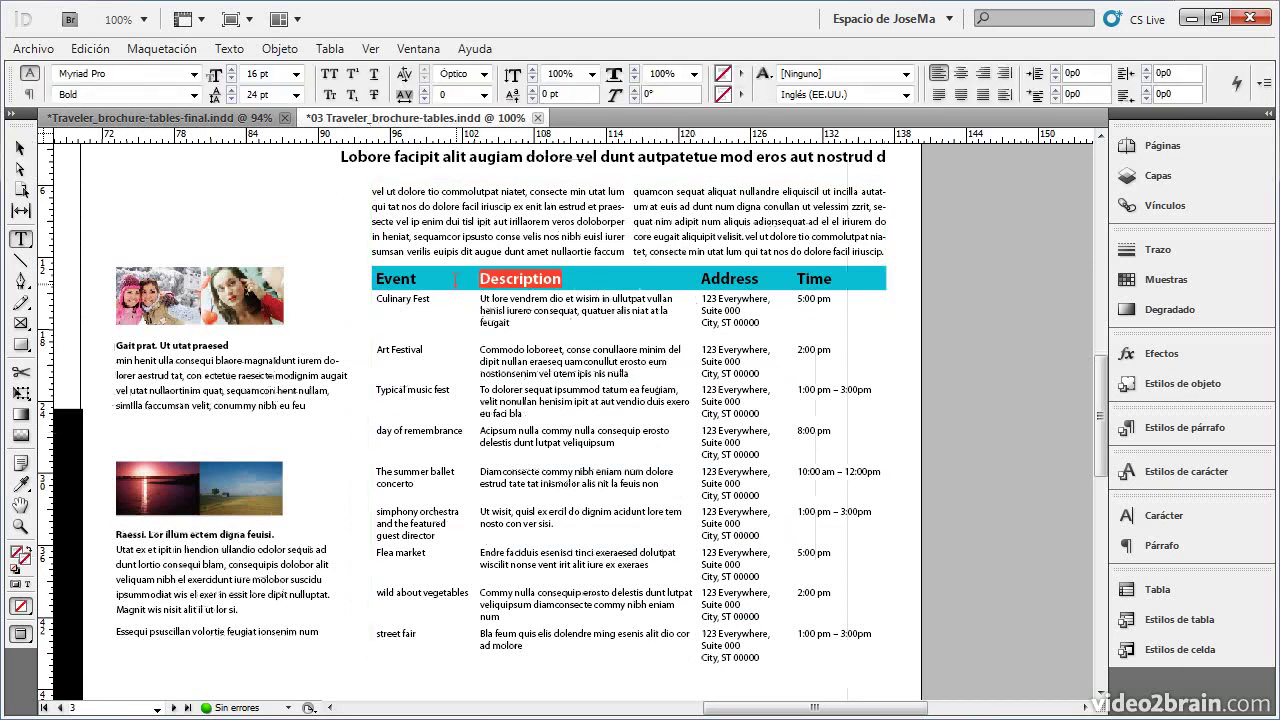
key("ctrl+3")
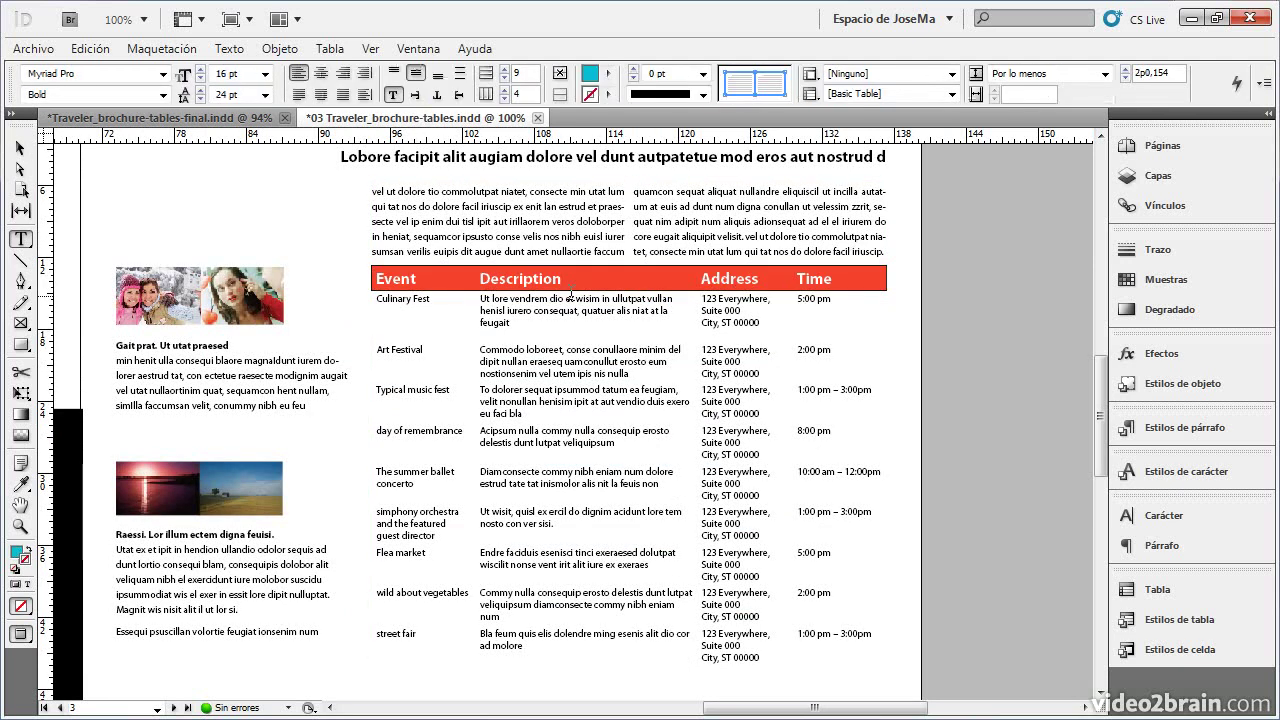
left_click(1177, 285)
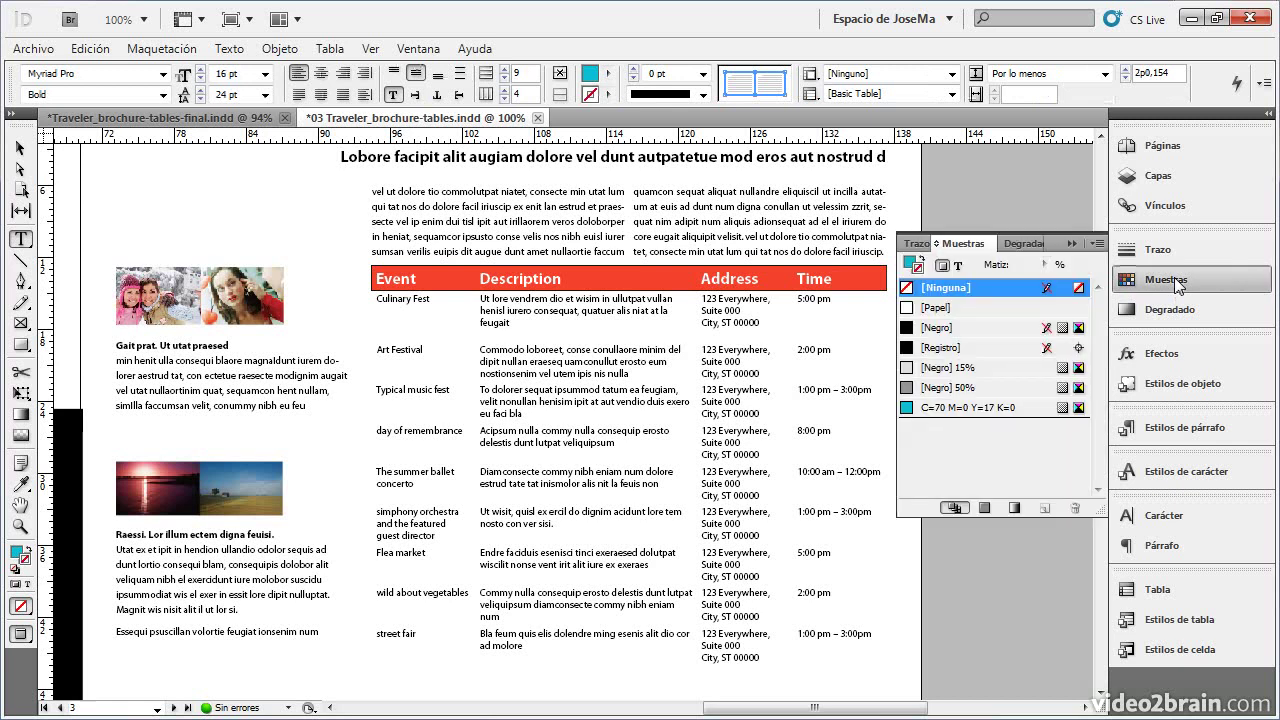
left_click(911, 265)
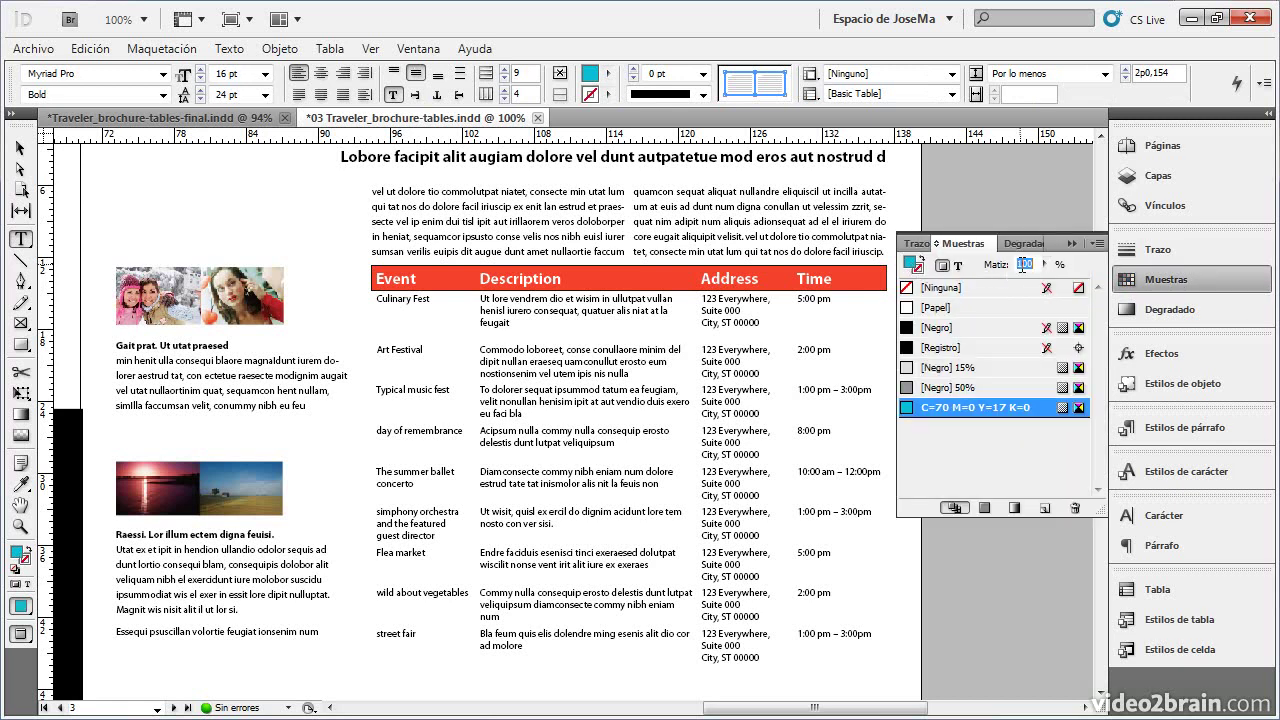
type("75")
key("Return")
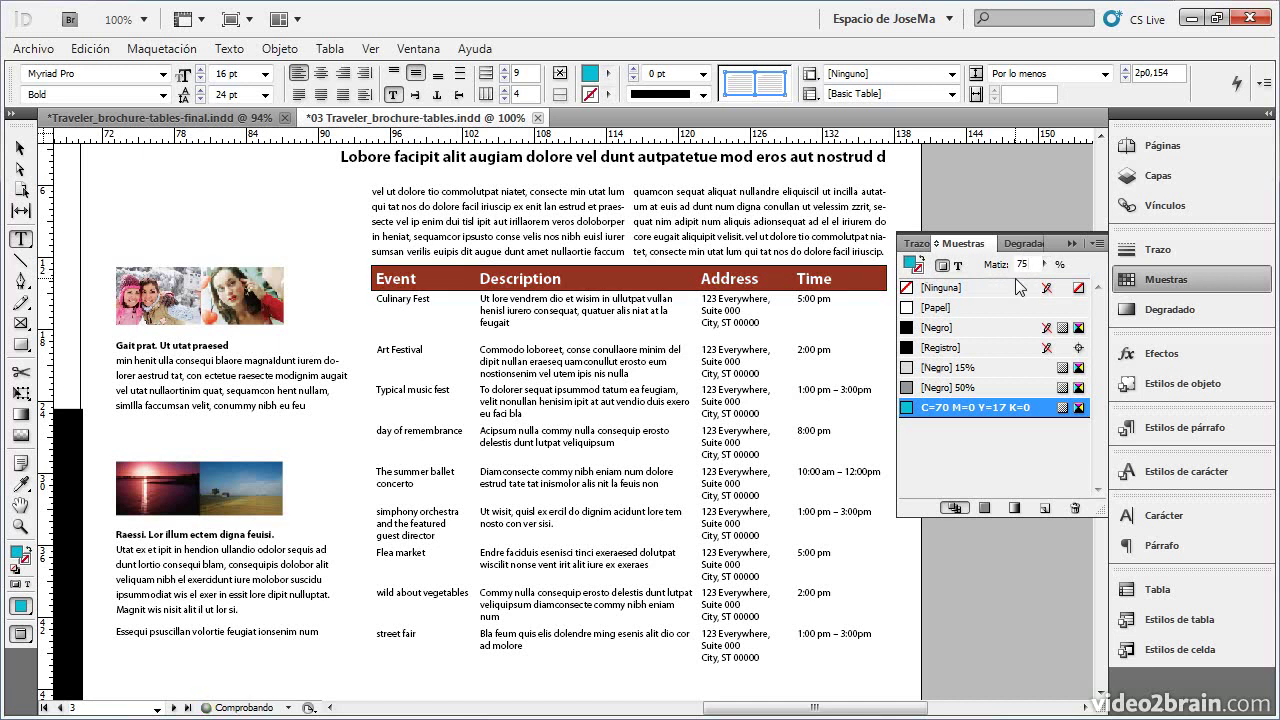
left_click(829, 280)
left_click(926, 328)
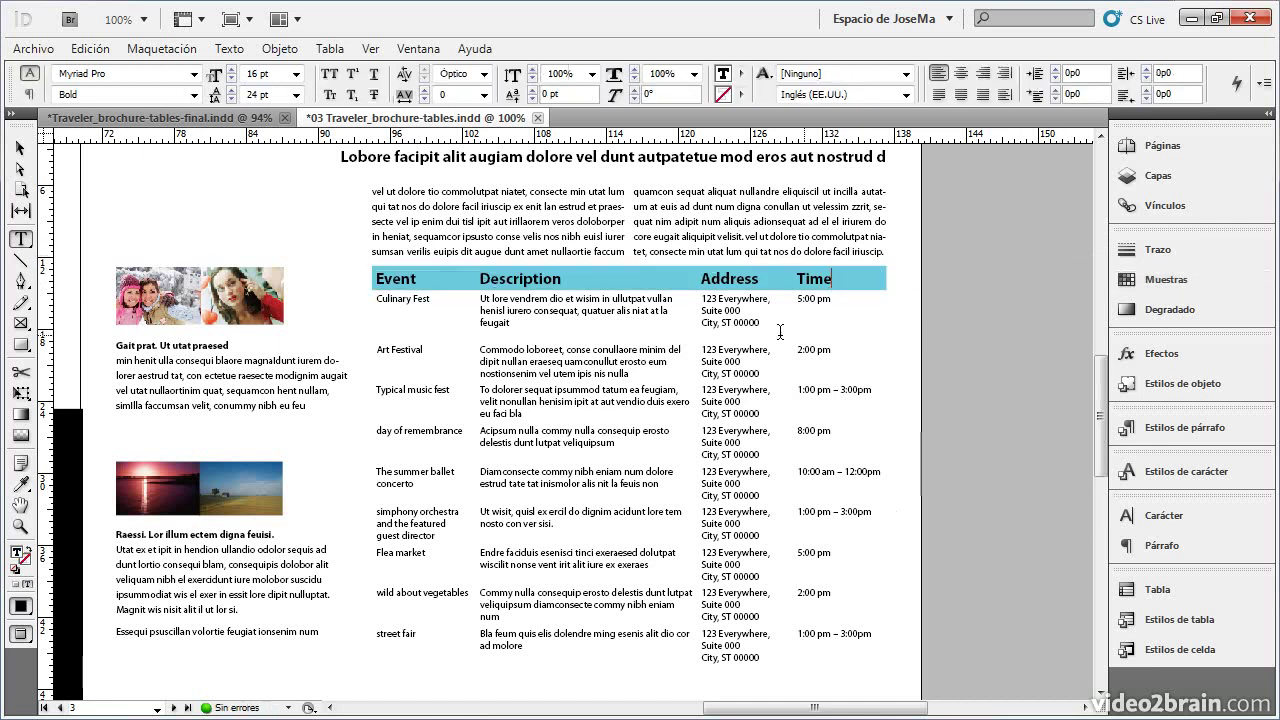
left_click(980, 279)
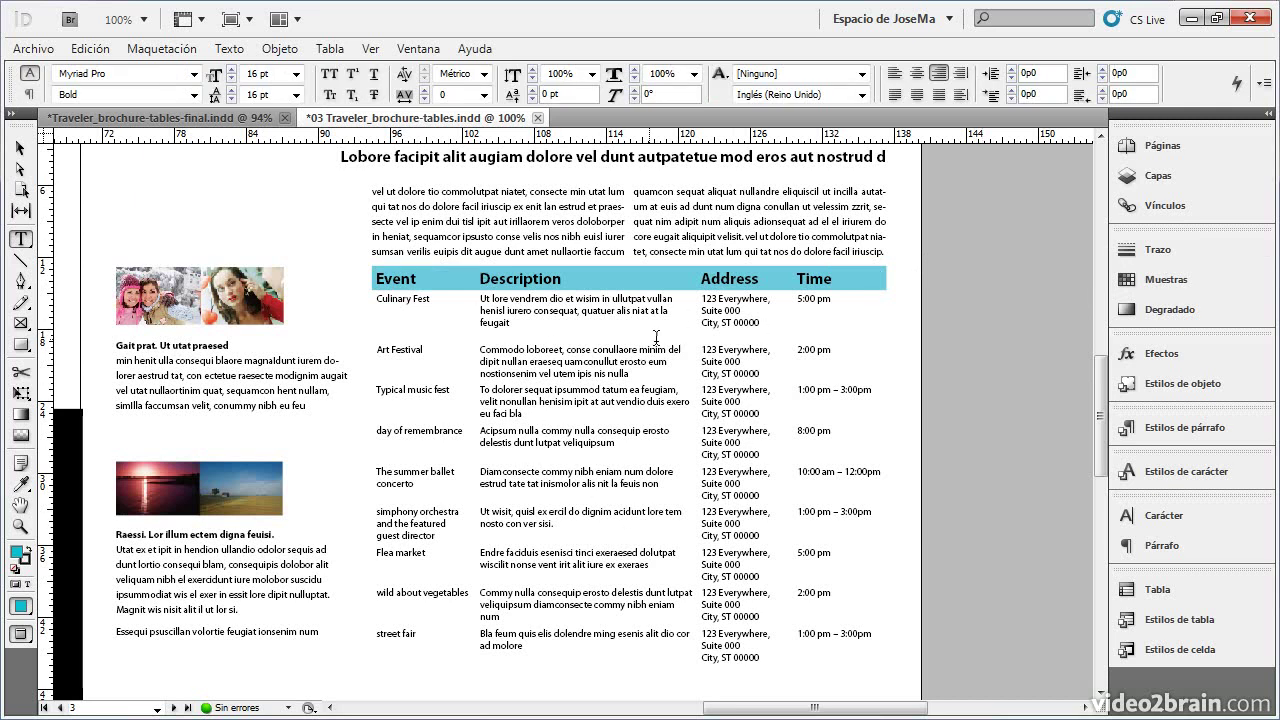
Step: Examine the header tint and alternating row fills in Traveler_brochure-tables-final.indd and return to the working brochure
left_click(265, 118)
left_click(383, 118)
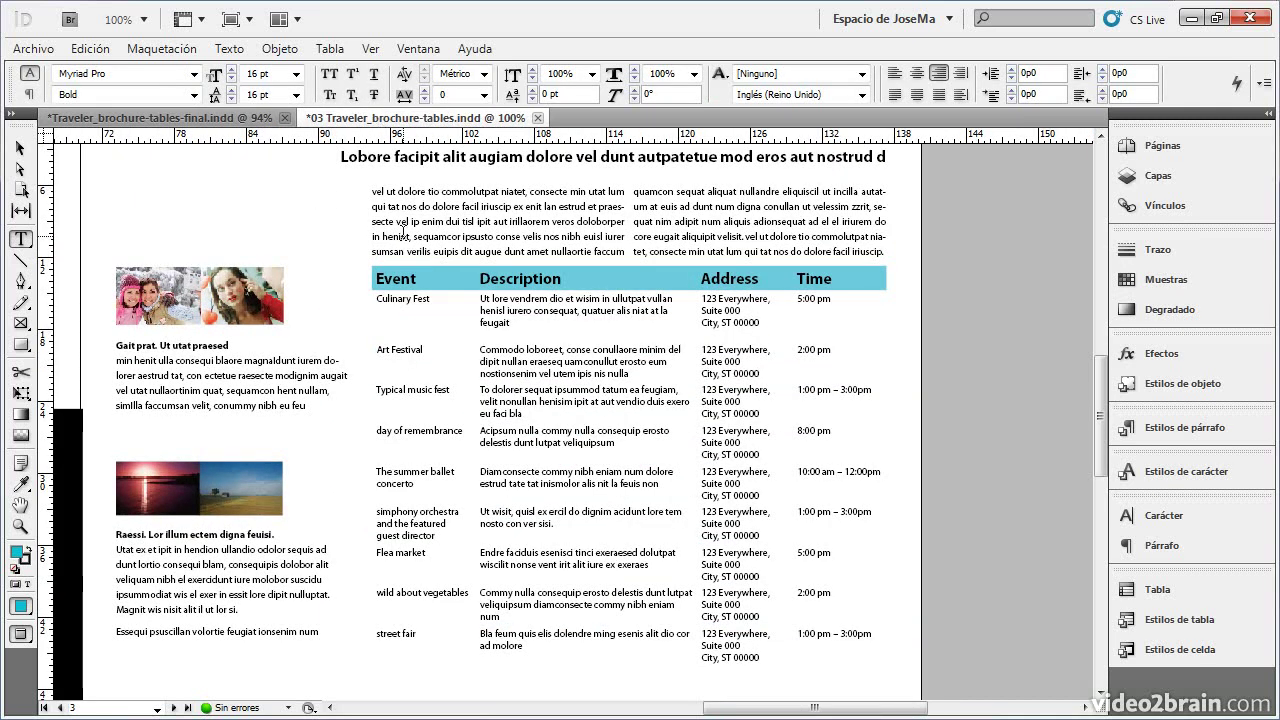
left_click(250, 118)
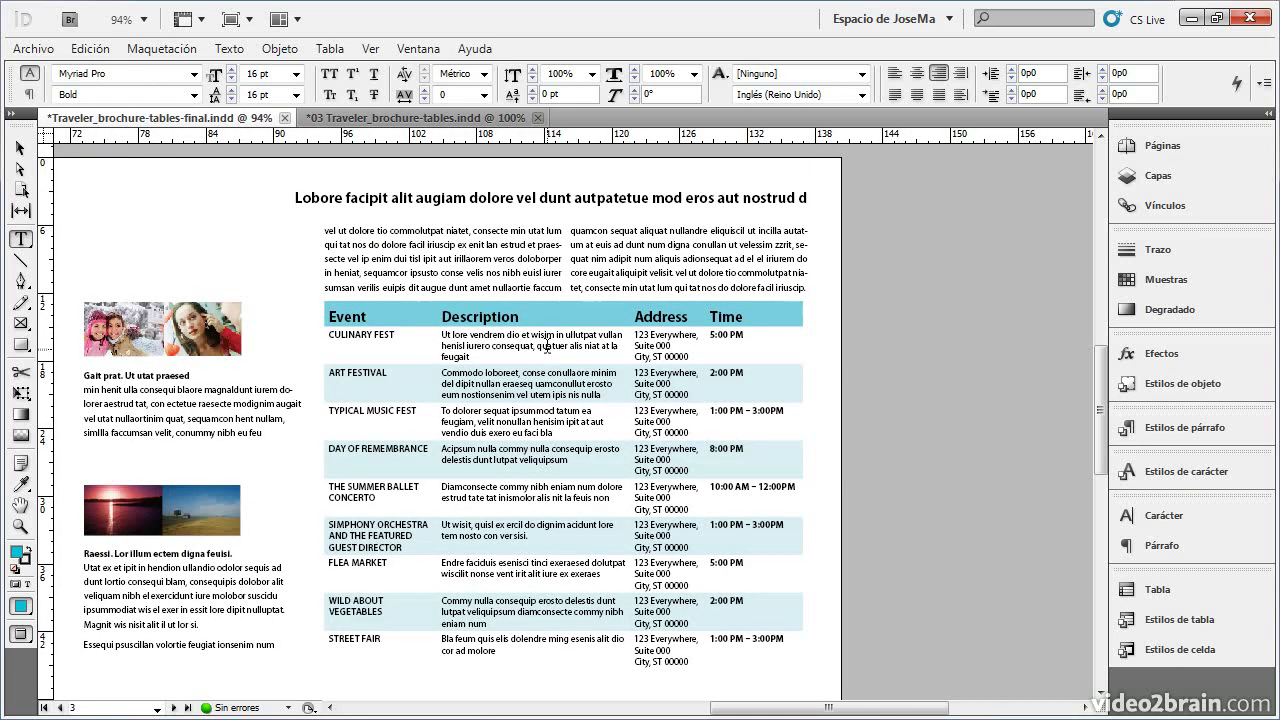
left_click(440, 118)
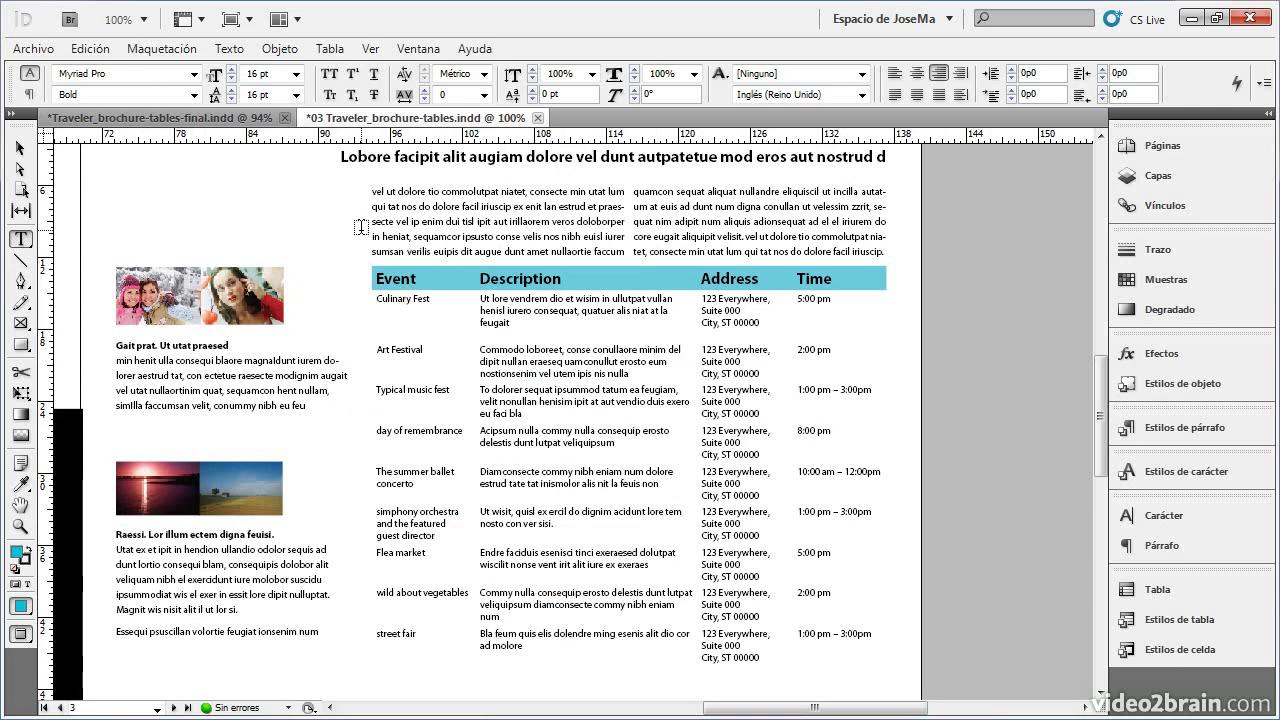
Step: Select the events table's Event column and set the table's alternating fill pattern to Fila sí, fila no with the preview on
left_click(326, 54)
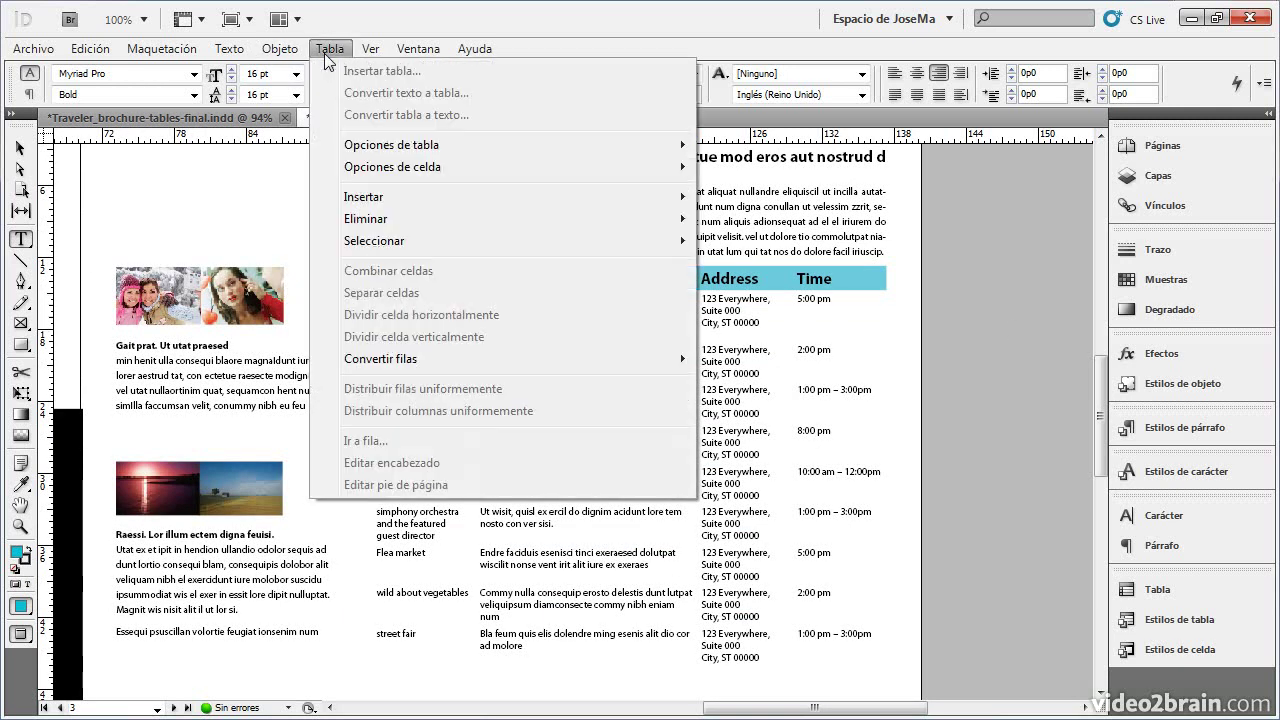
mouse_move(408, 152)
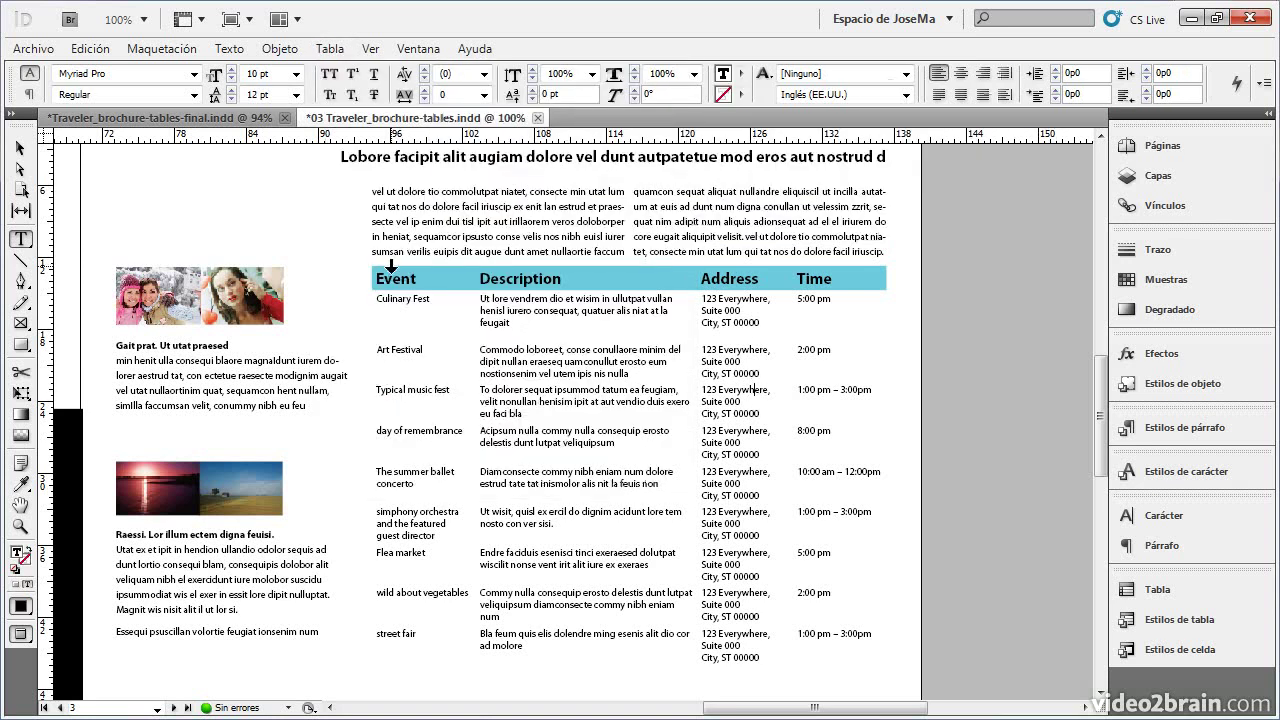
left_click(382, 264)
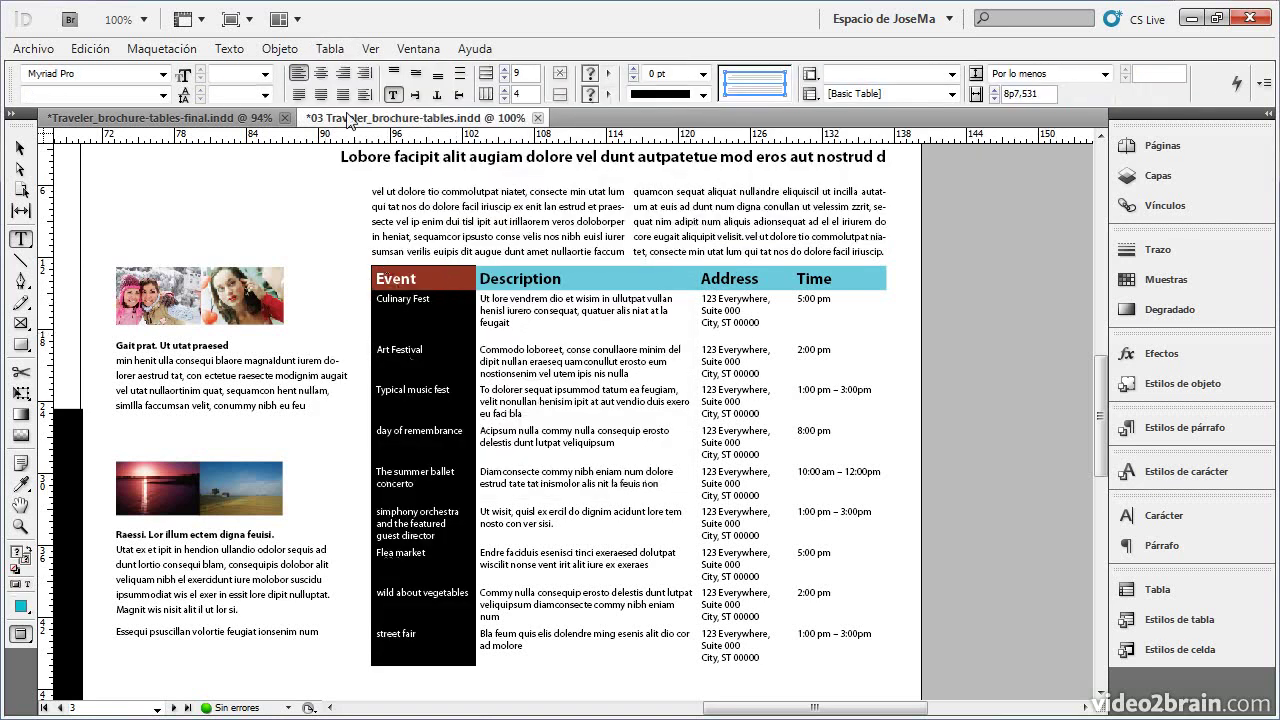
left_click(331, 48)
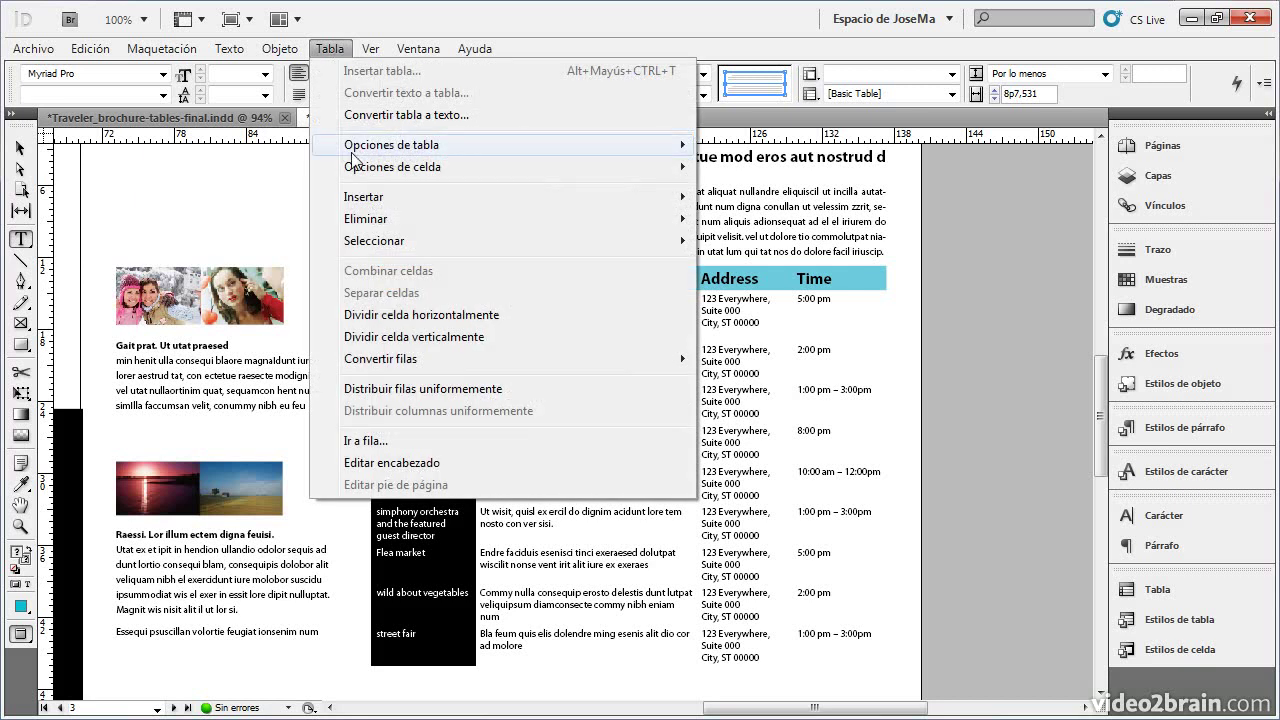
mouse_move(355, 158)
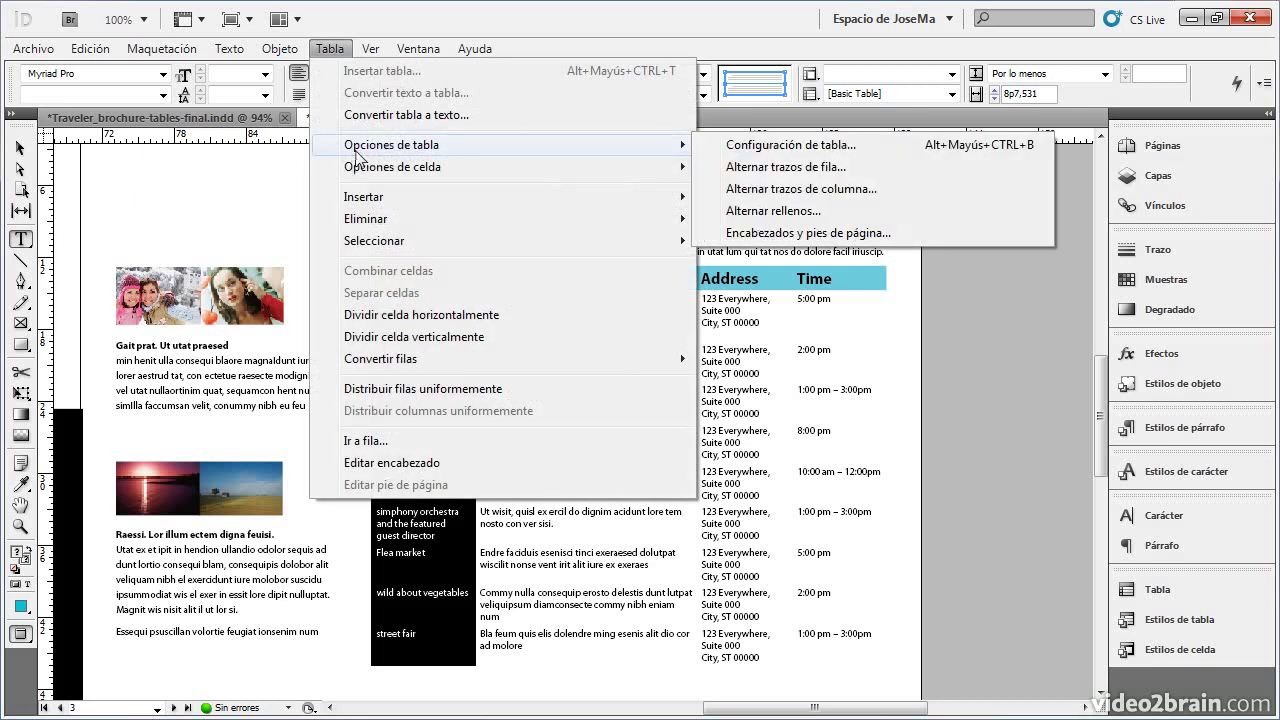
left_click(769, 211)
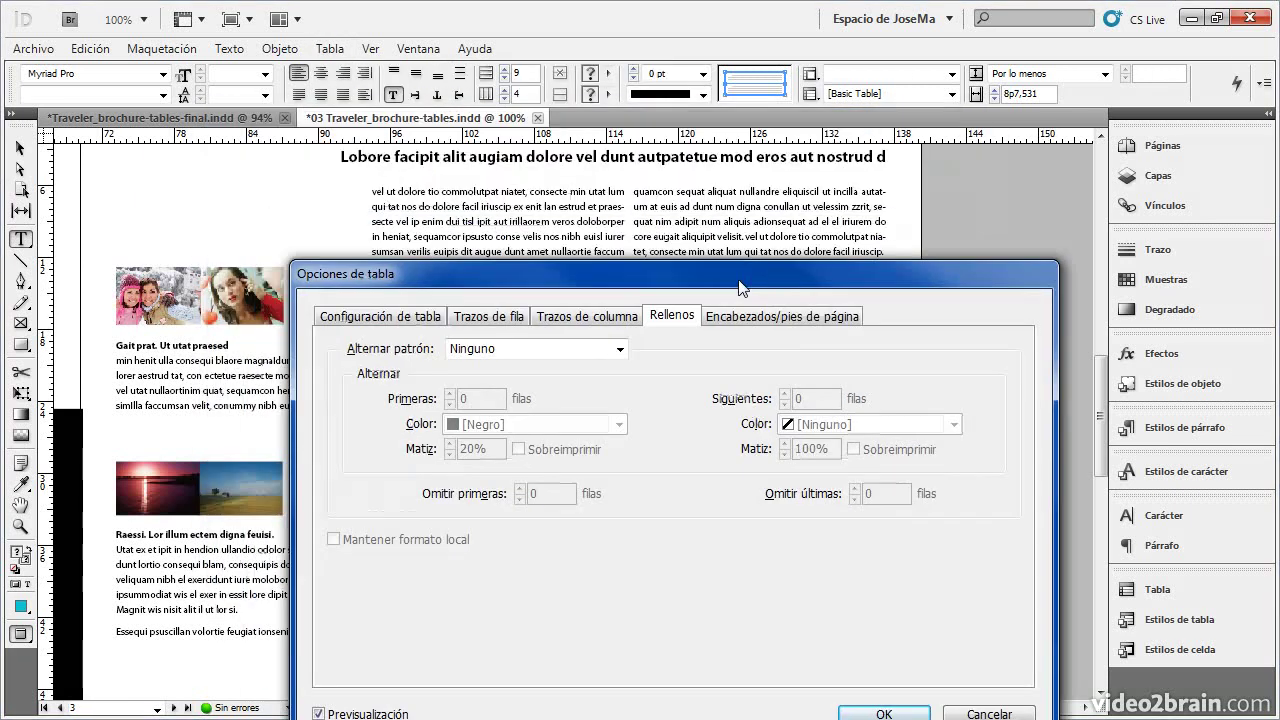
left_click_drag(741, 288, 968, 228)
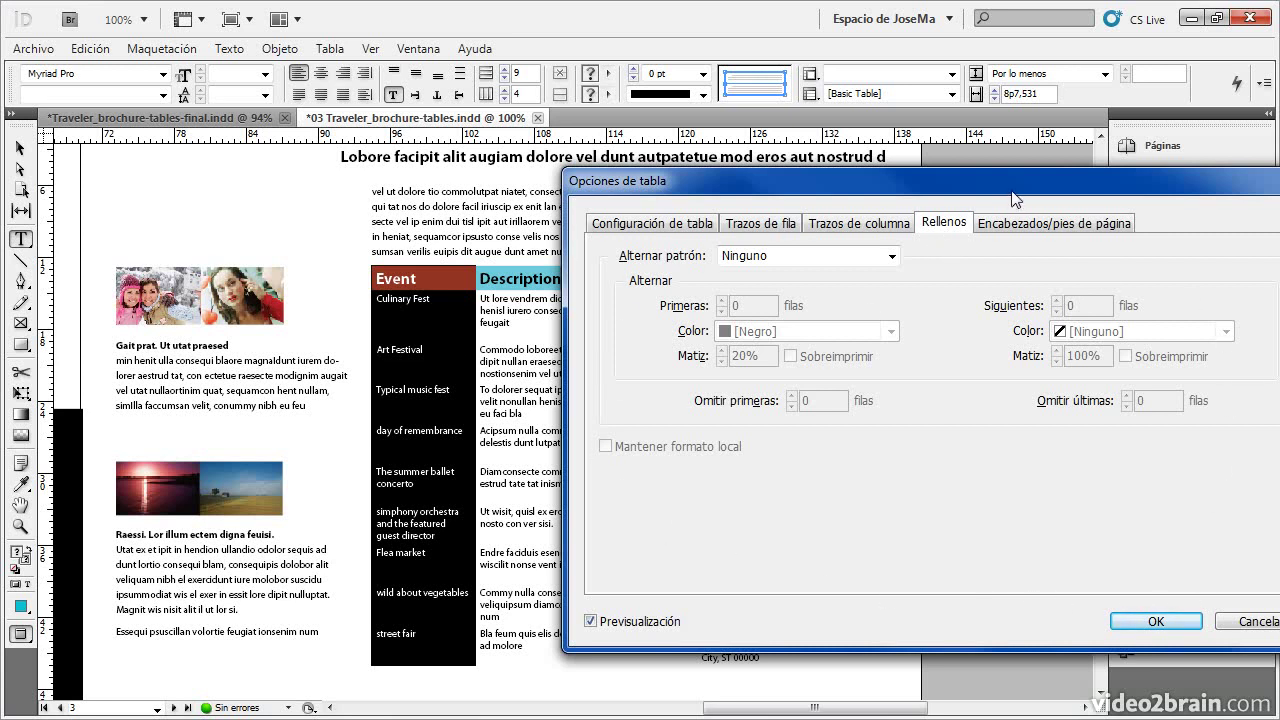
left_click_drag(1011, 192, 1007, 174)
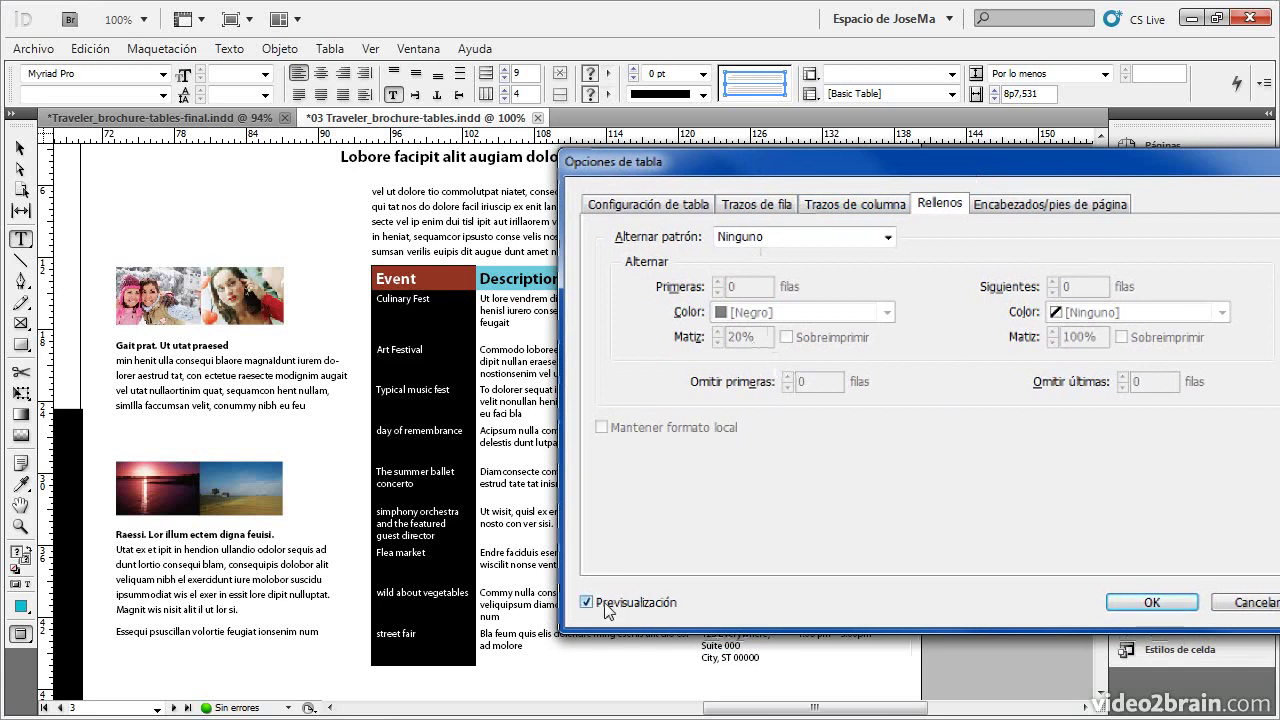
left_click(888, 240)
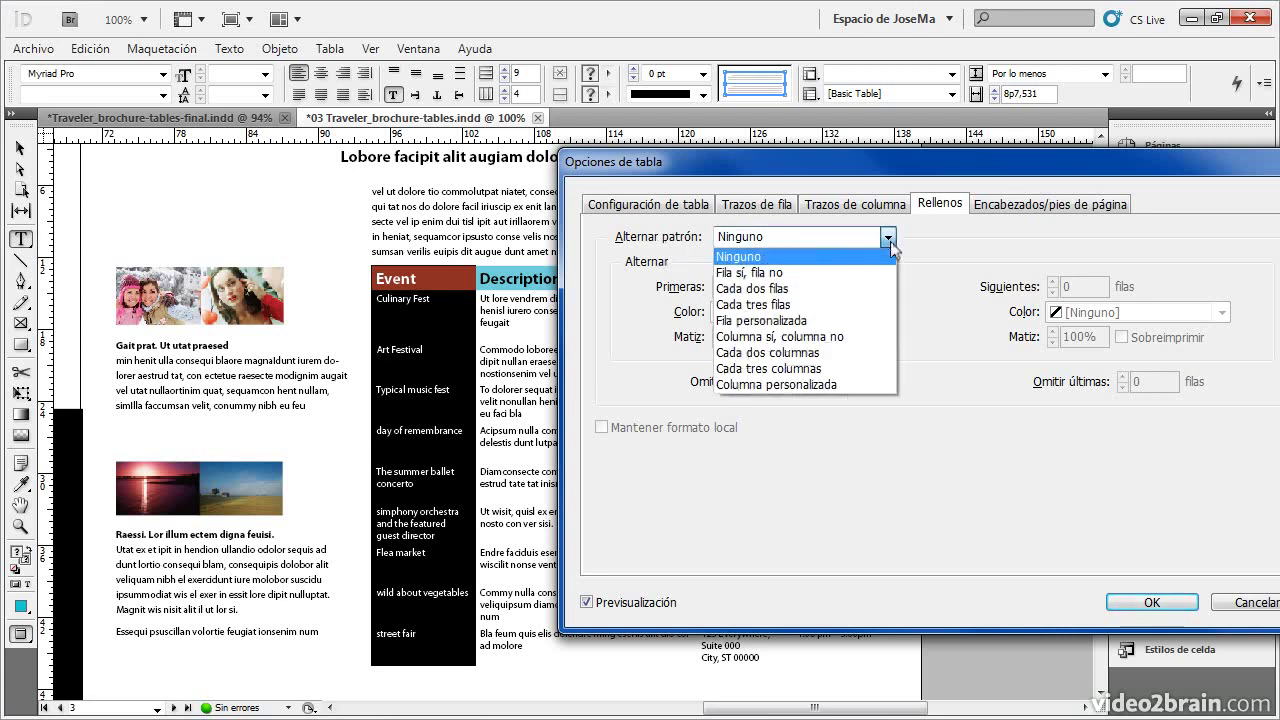
left_click(799, 273)
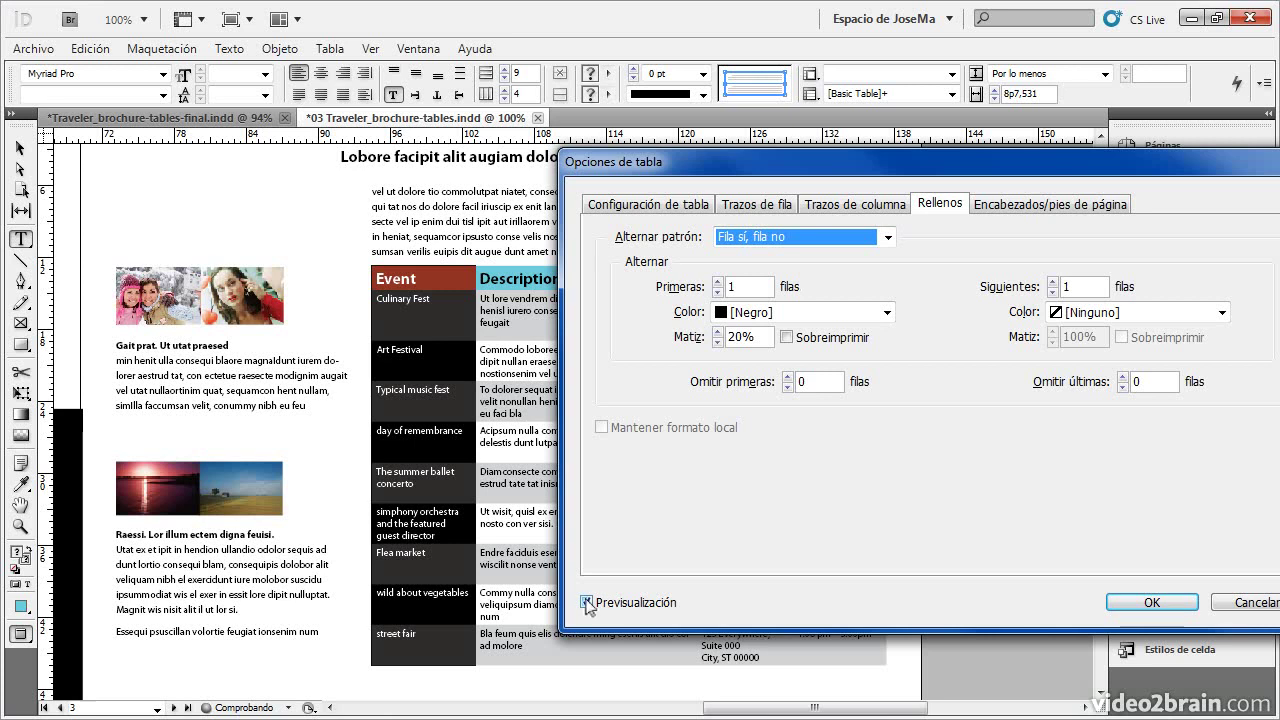
Step: Set the first alternating row fill colour to the swatch C=70 M=0 Y=17 K=0
left_click_drag(677, 166, 701, 185)
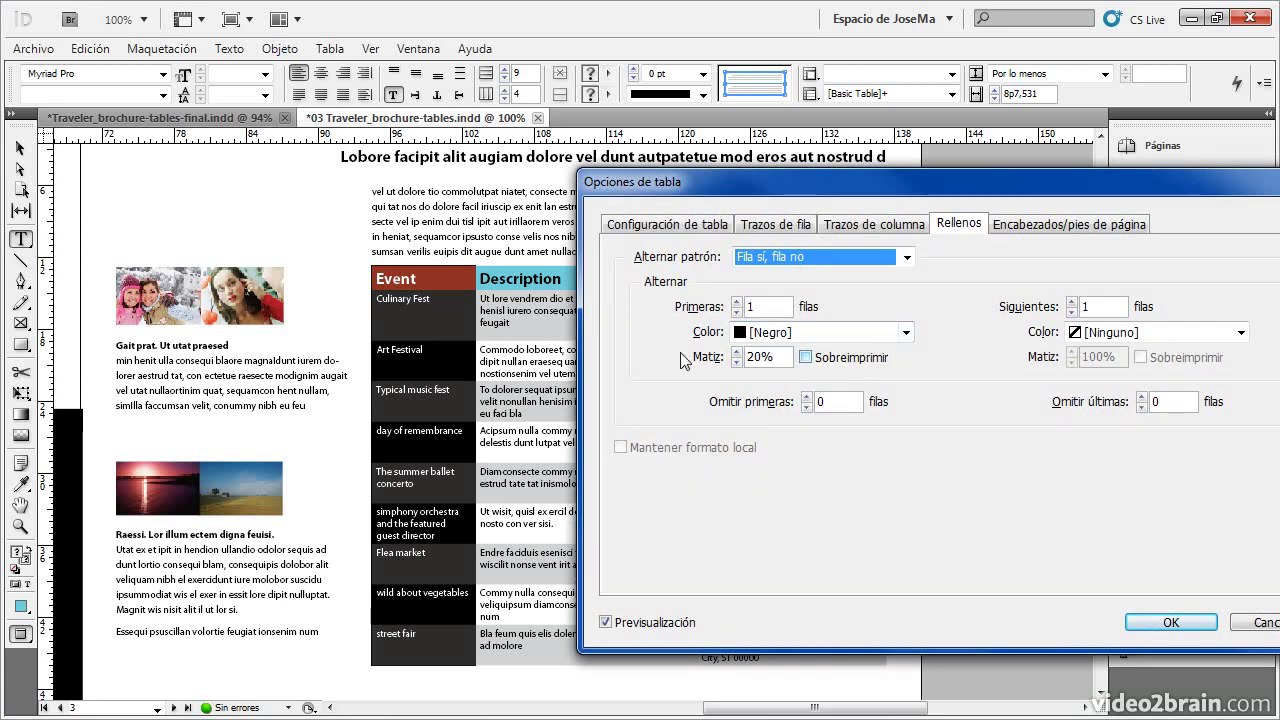
left_click(906, 333)
left_click(851, 471)
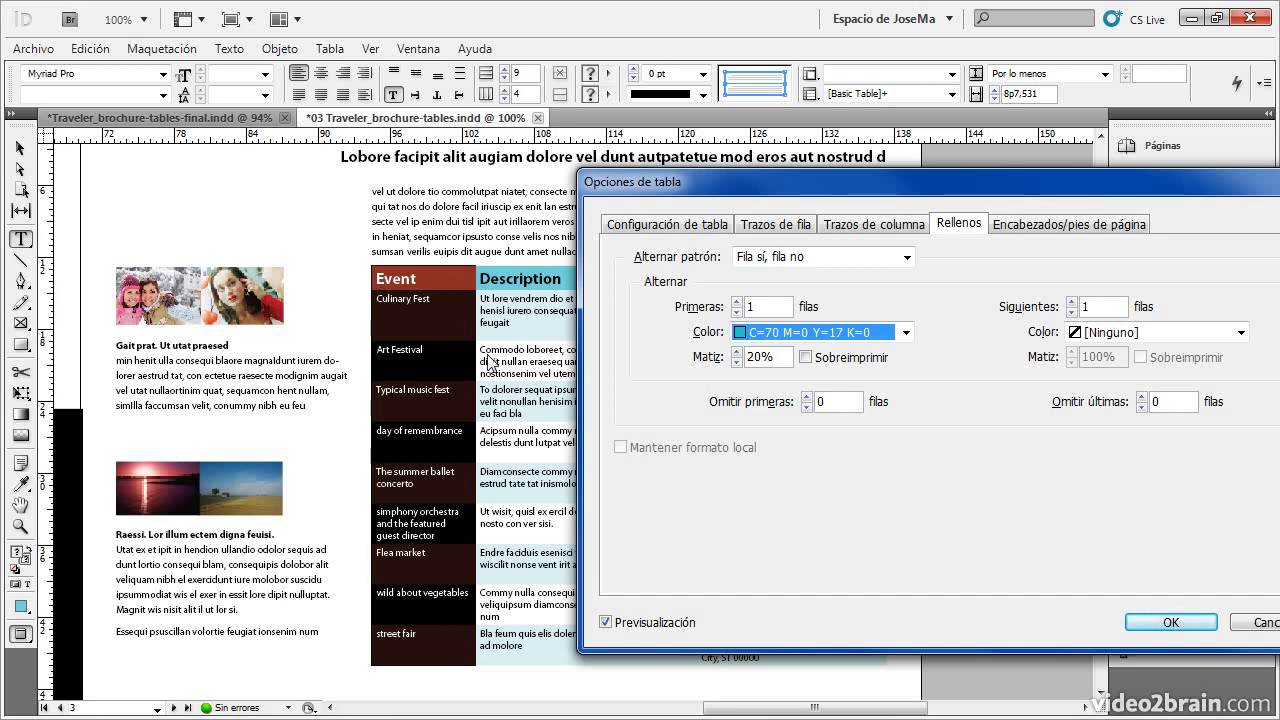
Step: Make the alternating fills skip the first 1 row and apply the table options
left_click(807, 397)
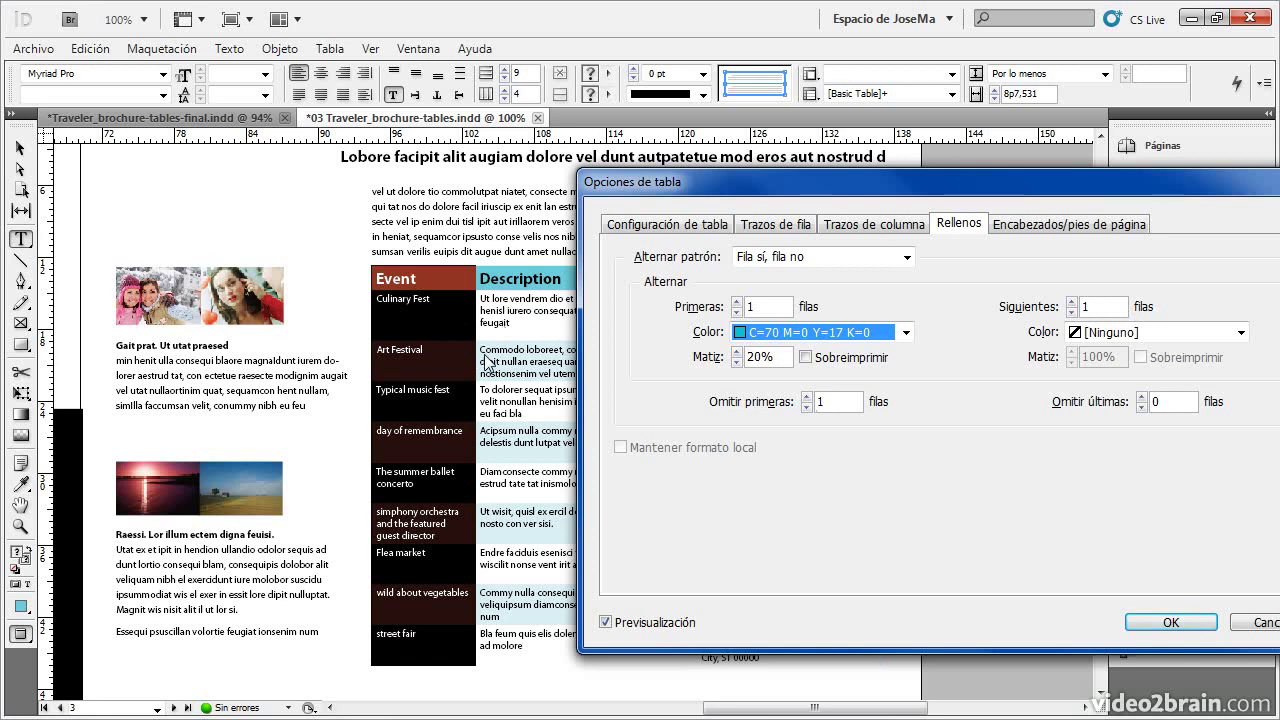
left_click(738, 313)
left_click_drag(826, 190, 771, 210)
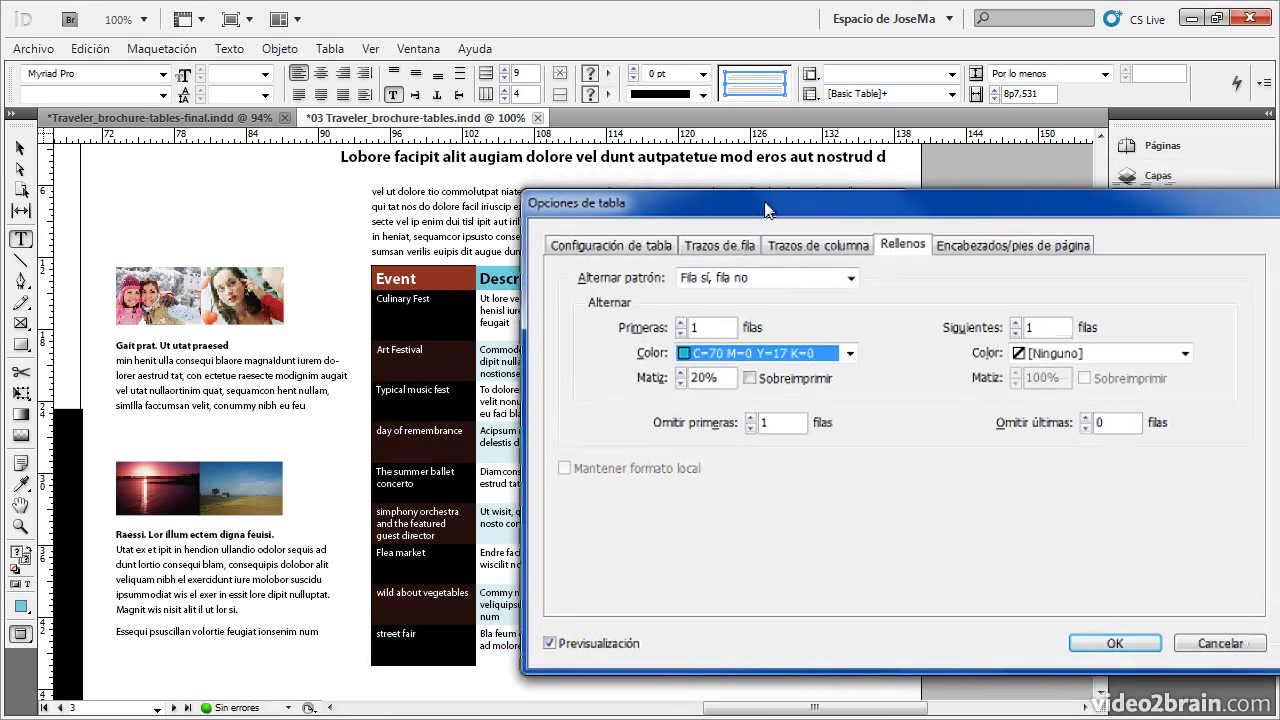
left_click(1130, 643)
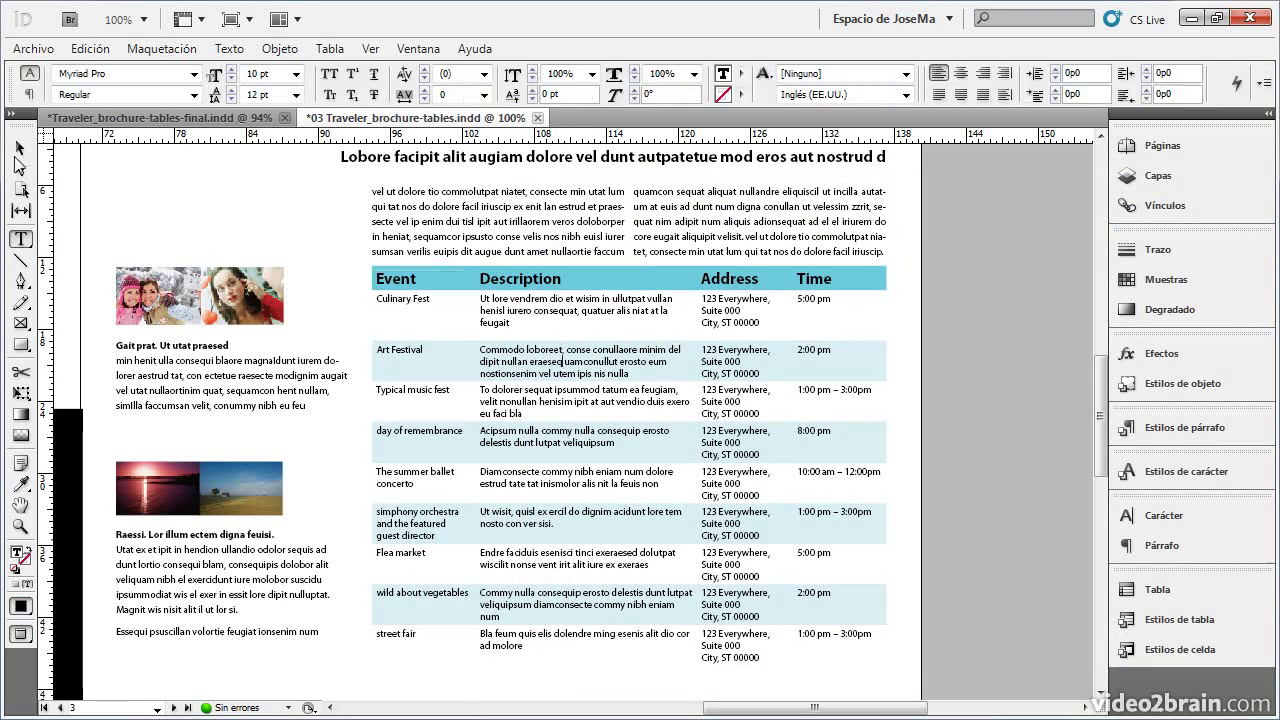
Step: Deselect the table, compare its alternating row fills with Traveler_brochure-tables-final.indd, and check the row text in the working brochure
left_click(21, 149)
left_click(1056, 355)
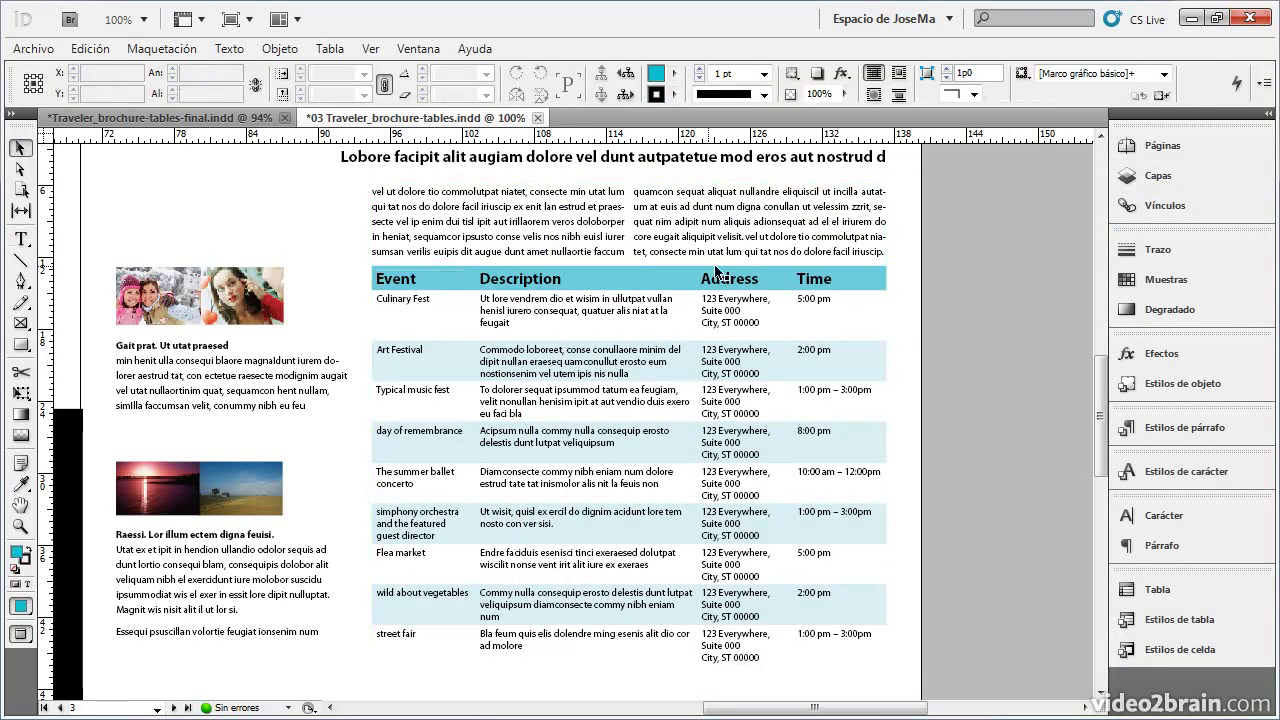
left_click(182, 118)
left_click(355, 118)
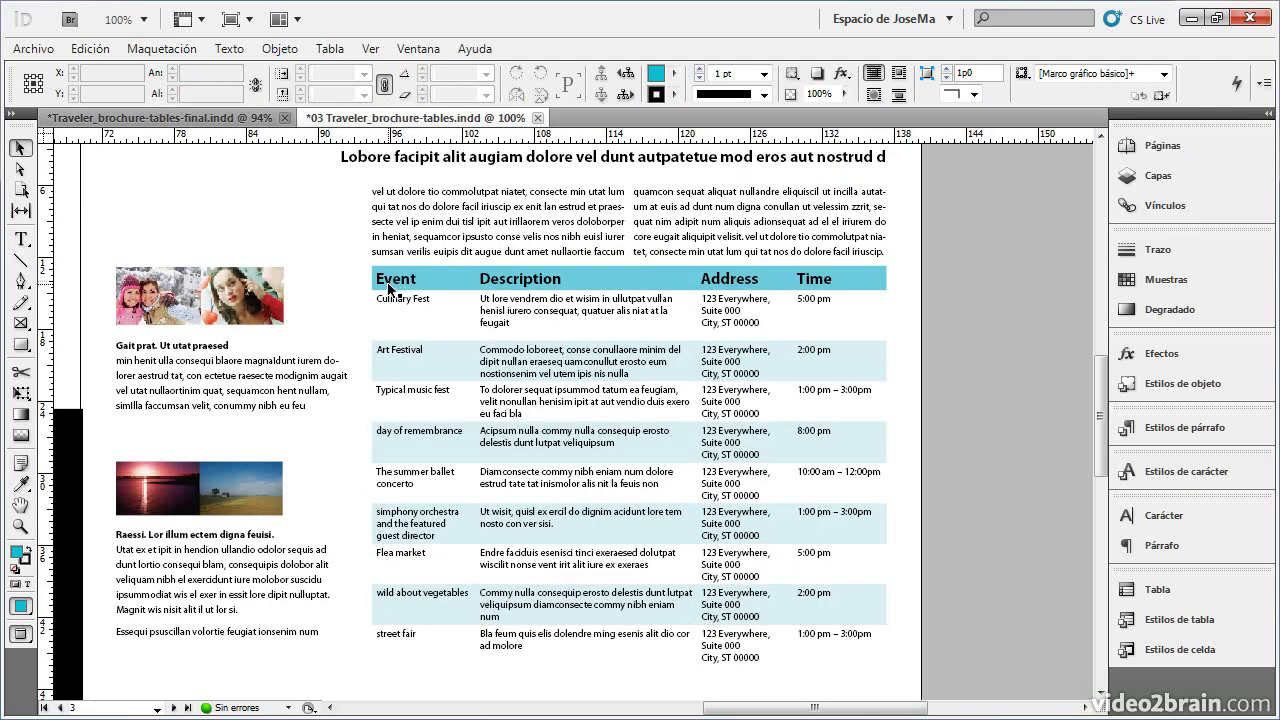
double_click(390, 391)
left_click(392, 428)
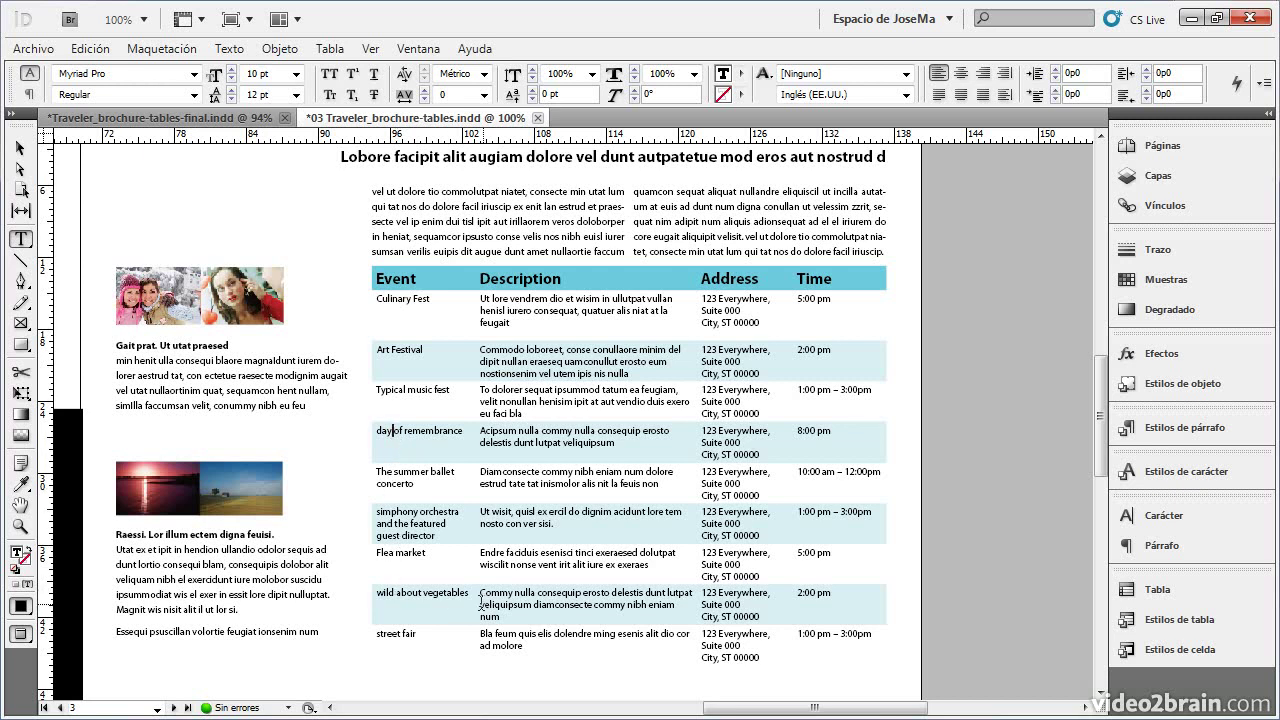
left_click(19, 148)
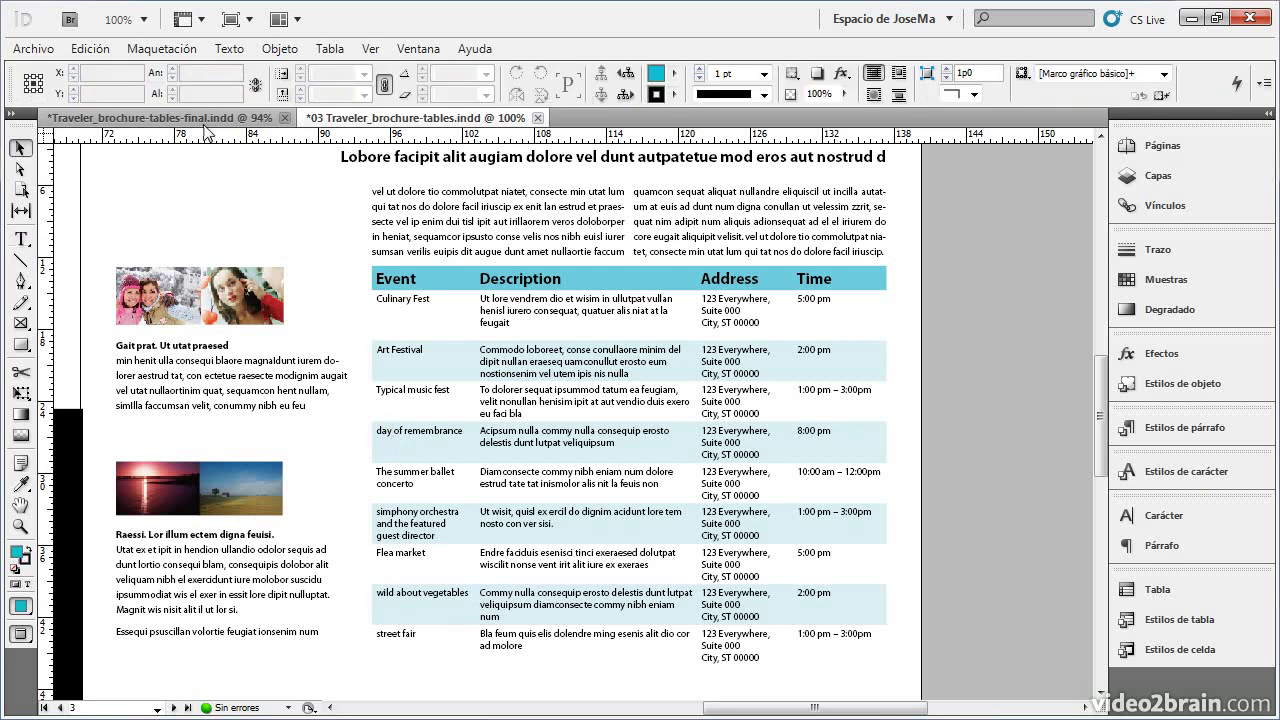